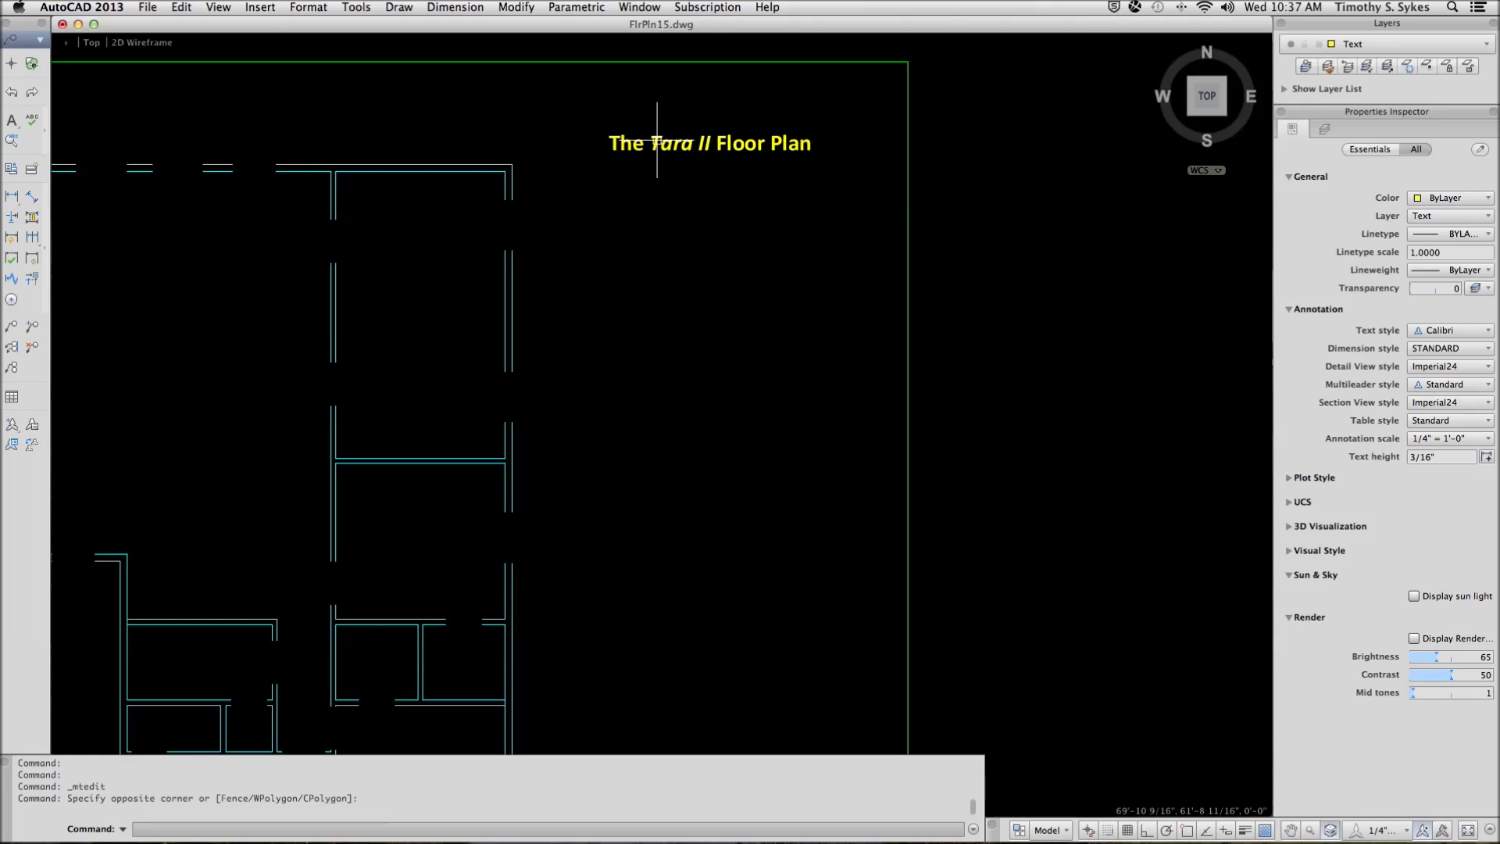
Step: Edit the floor plan title text, turn bold off after its last word, set the text height to 6" and add new blank lines
double_click(657, 143)
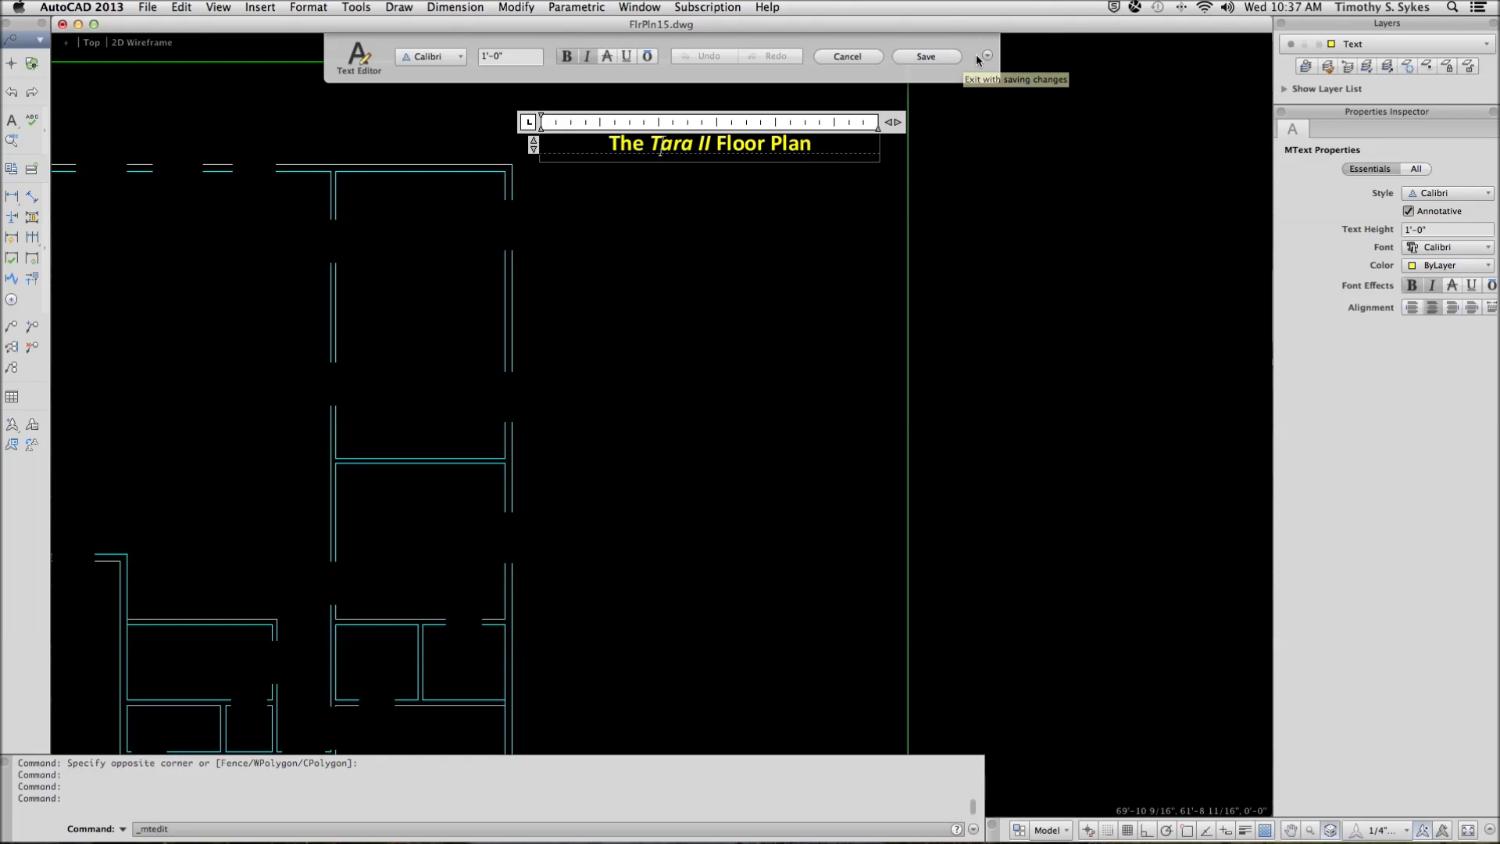
left_click(987, 55)
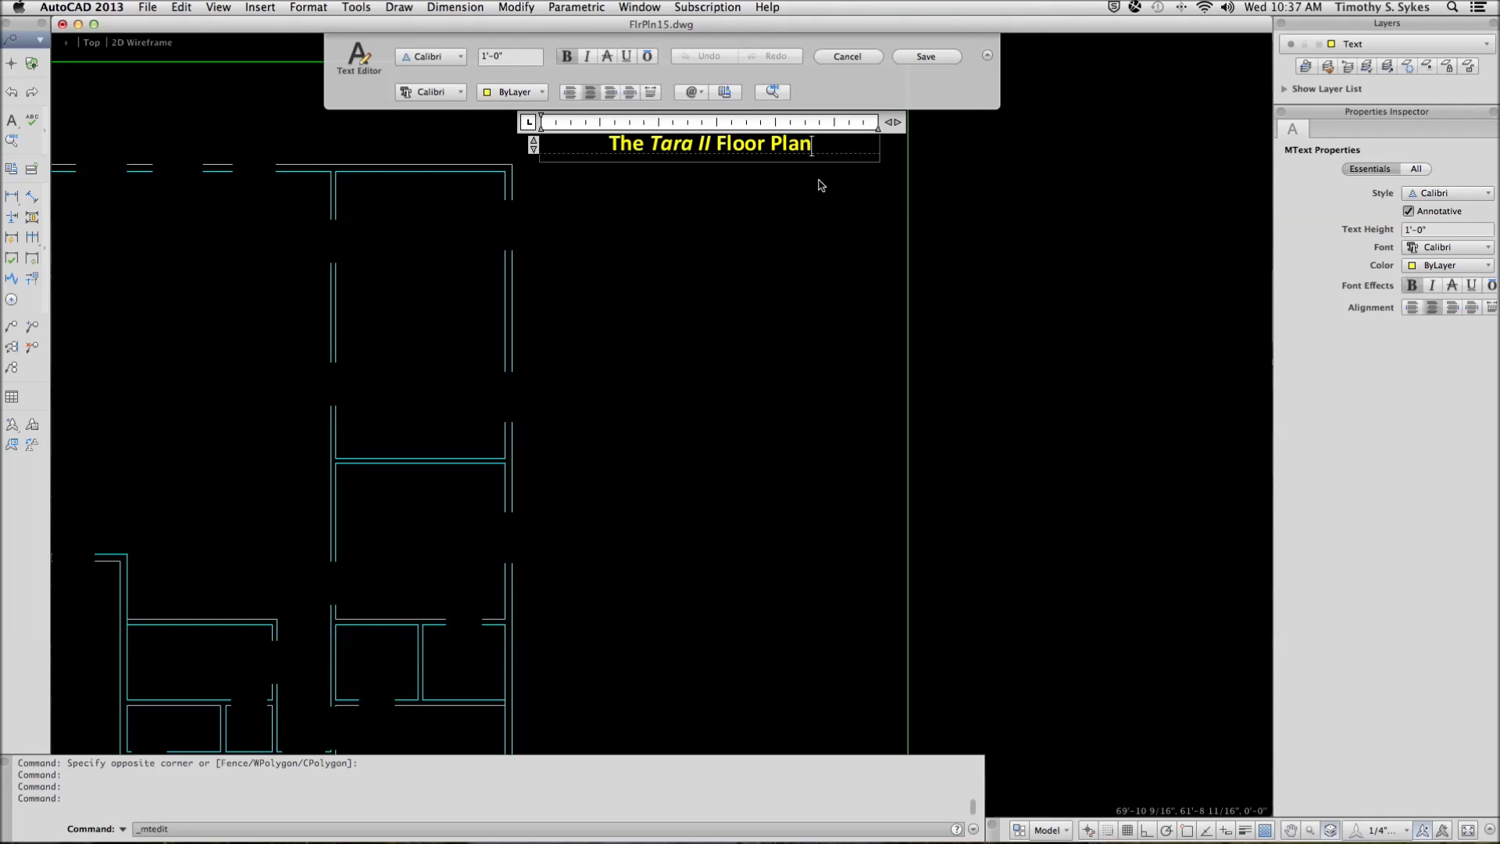
left_click(567, 56)
left_click_drag(512, 53, 483, 56)
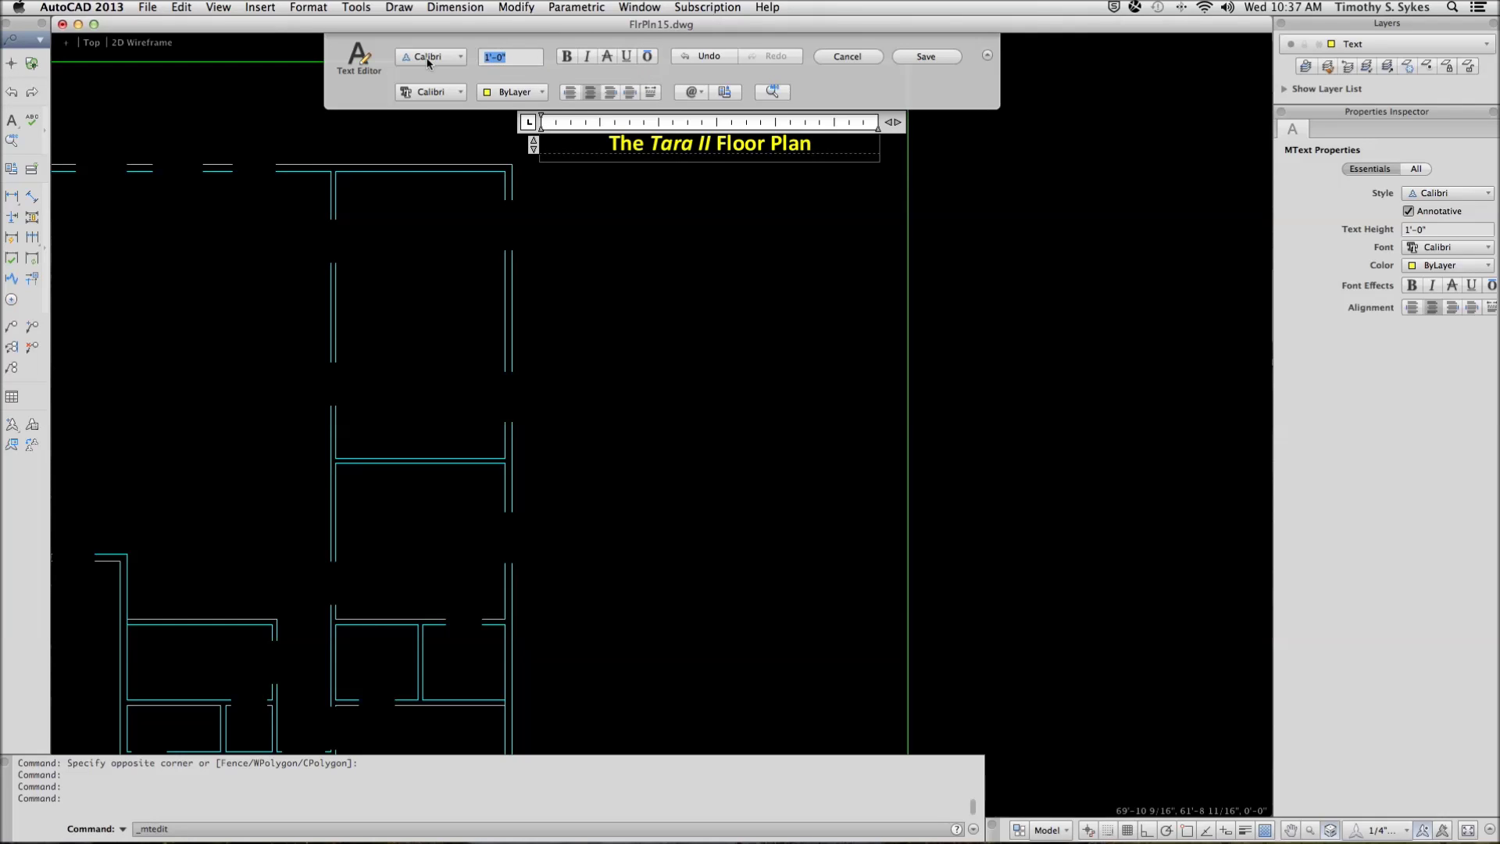
type("6")
key("Return")
key("Return")
key("Return")
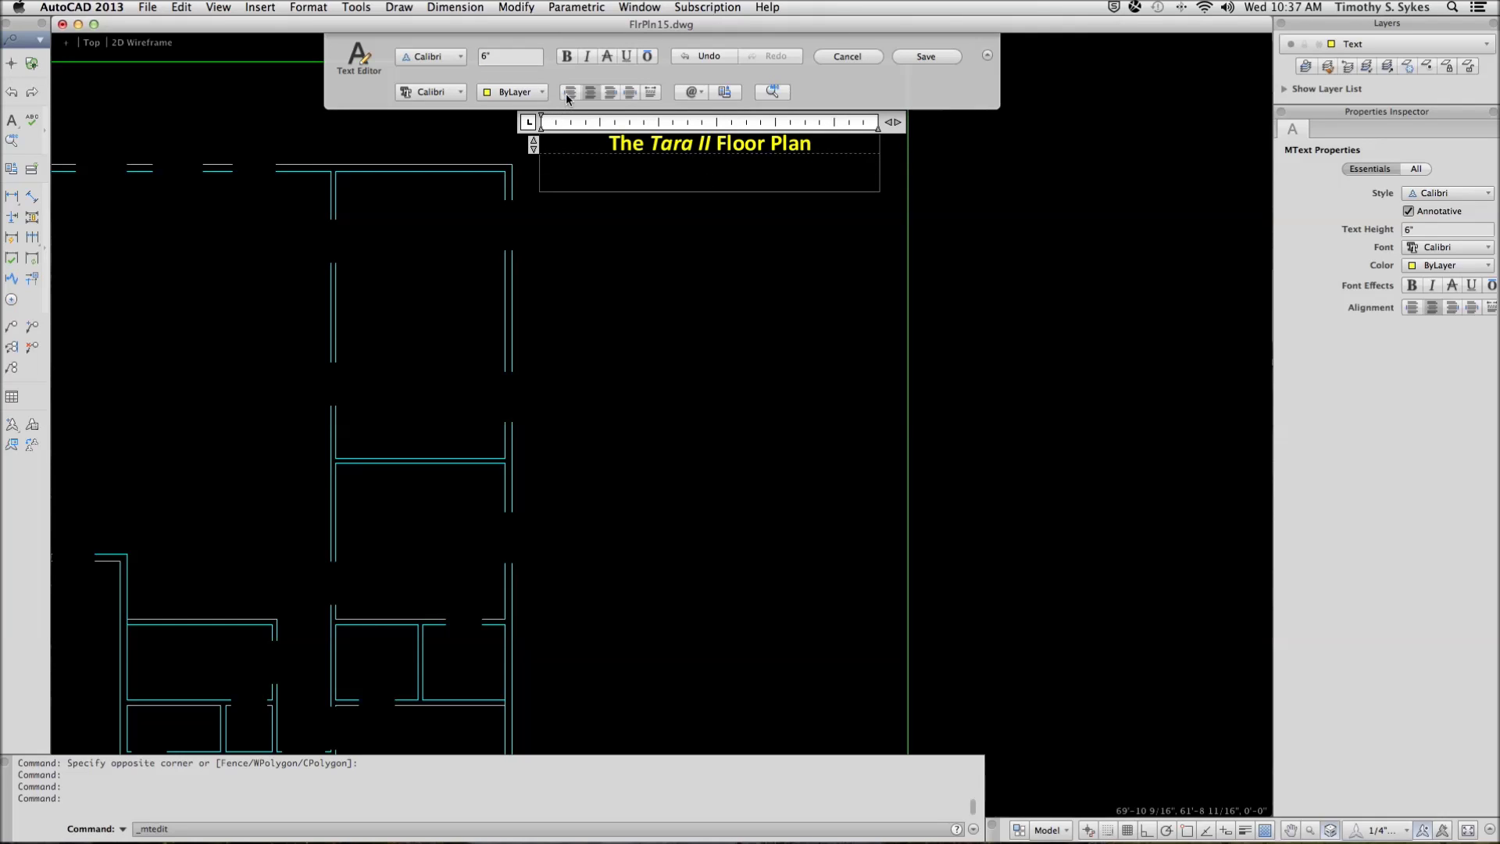
Step: Left-align the new line below the title and import the text of Notes.txt there
left_click(569, 93)
right_click(566, 182)
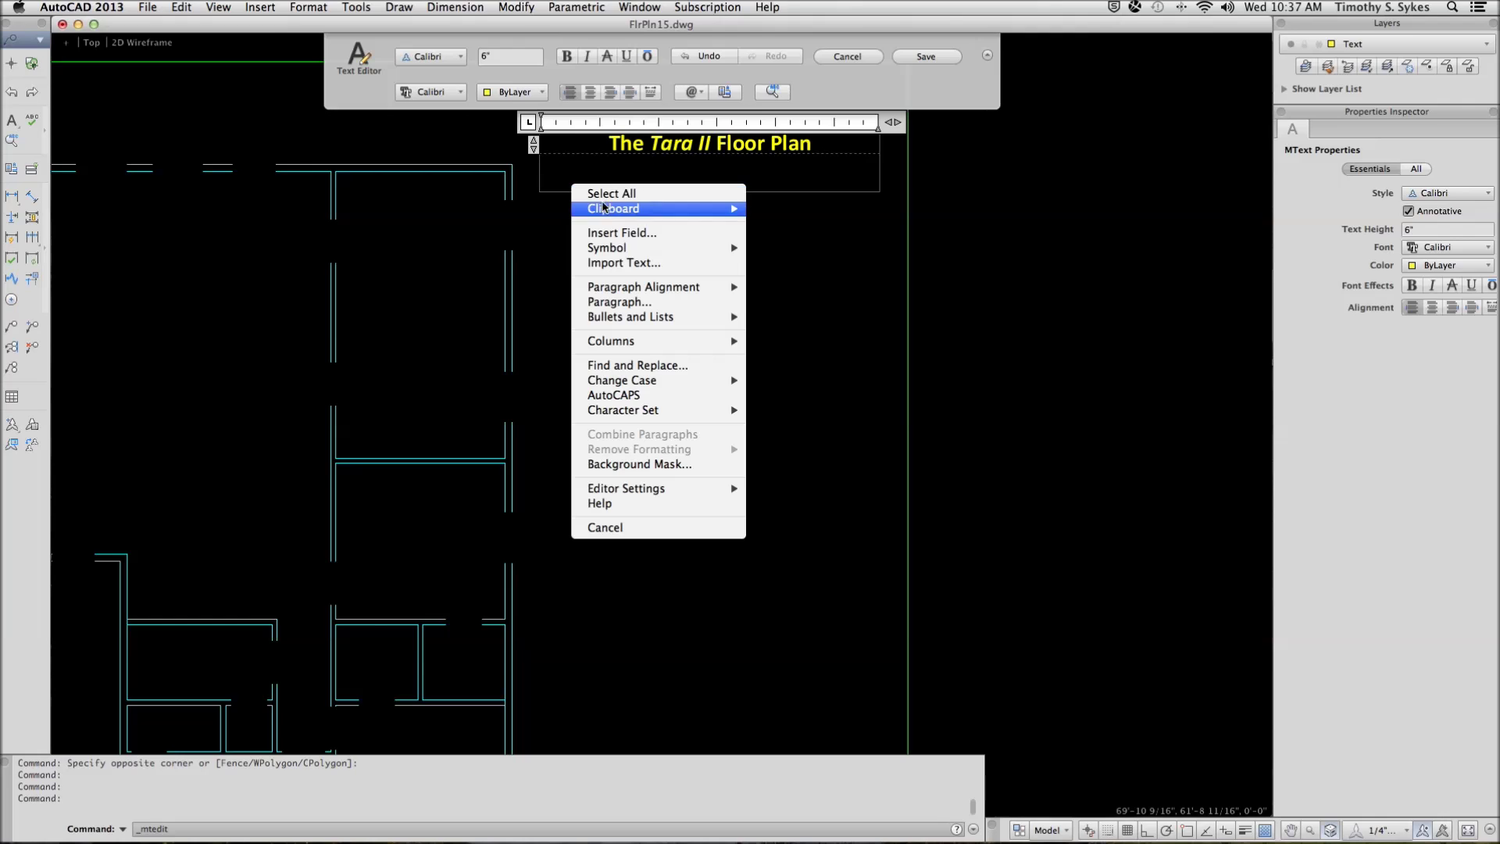
left_click(634, 266)
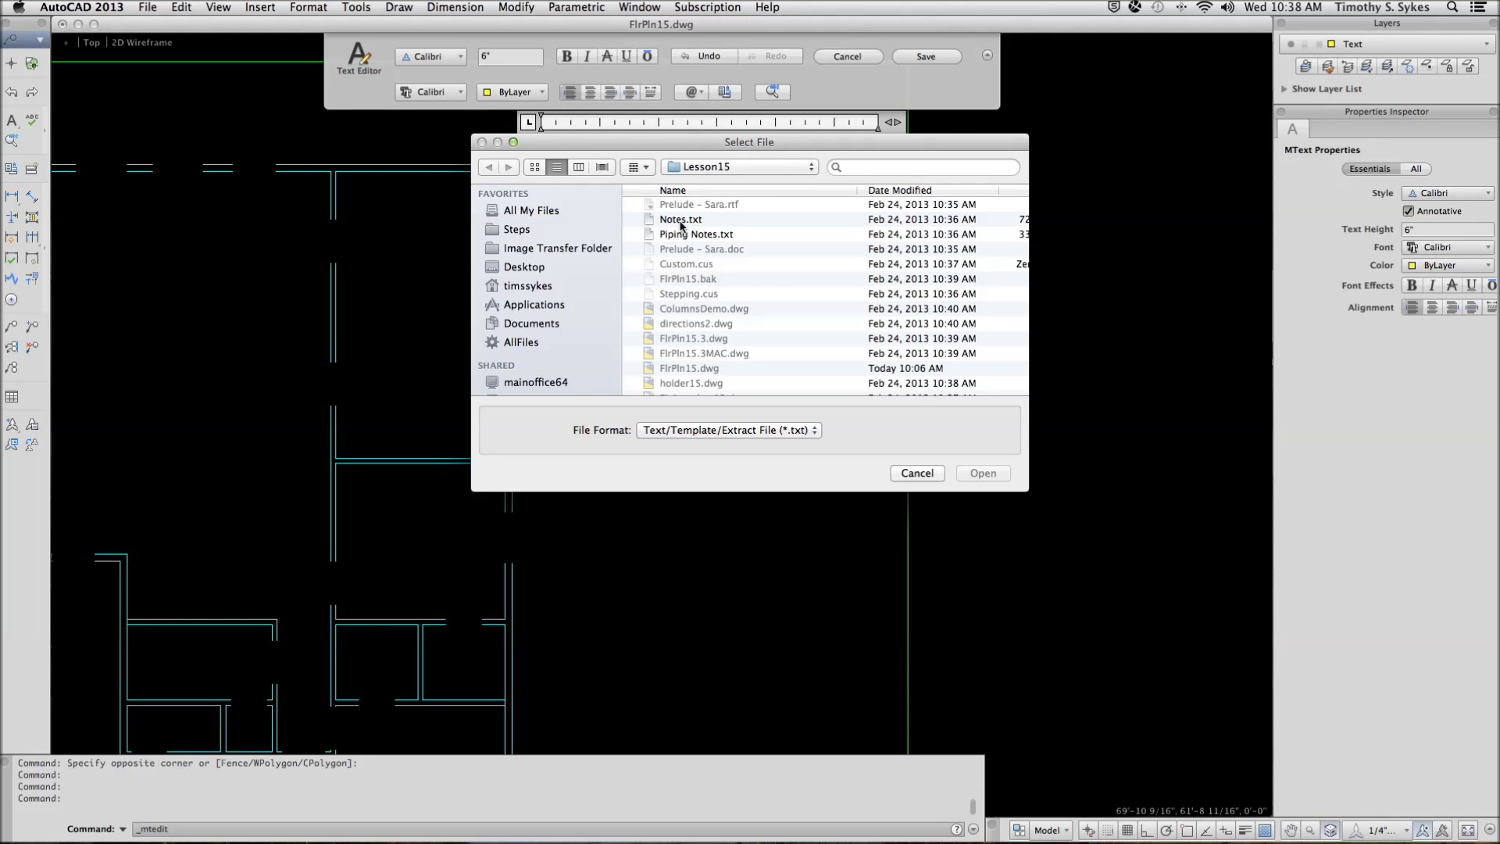
double_click(678, 222)
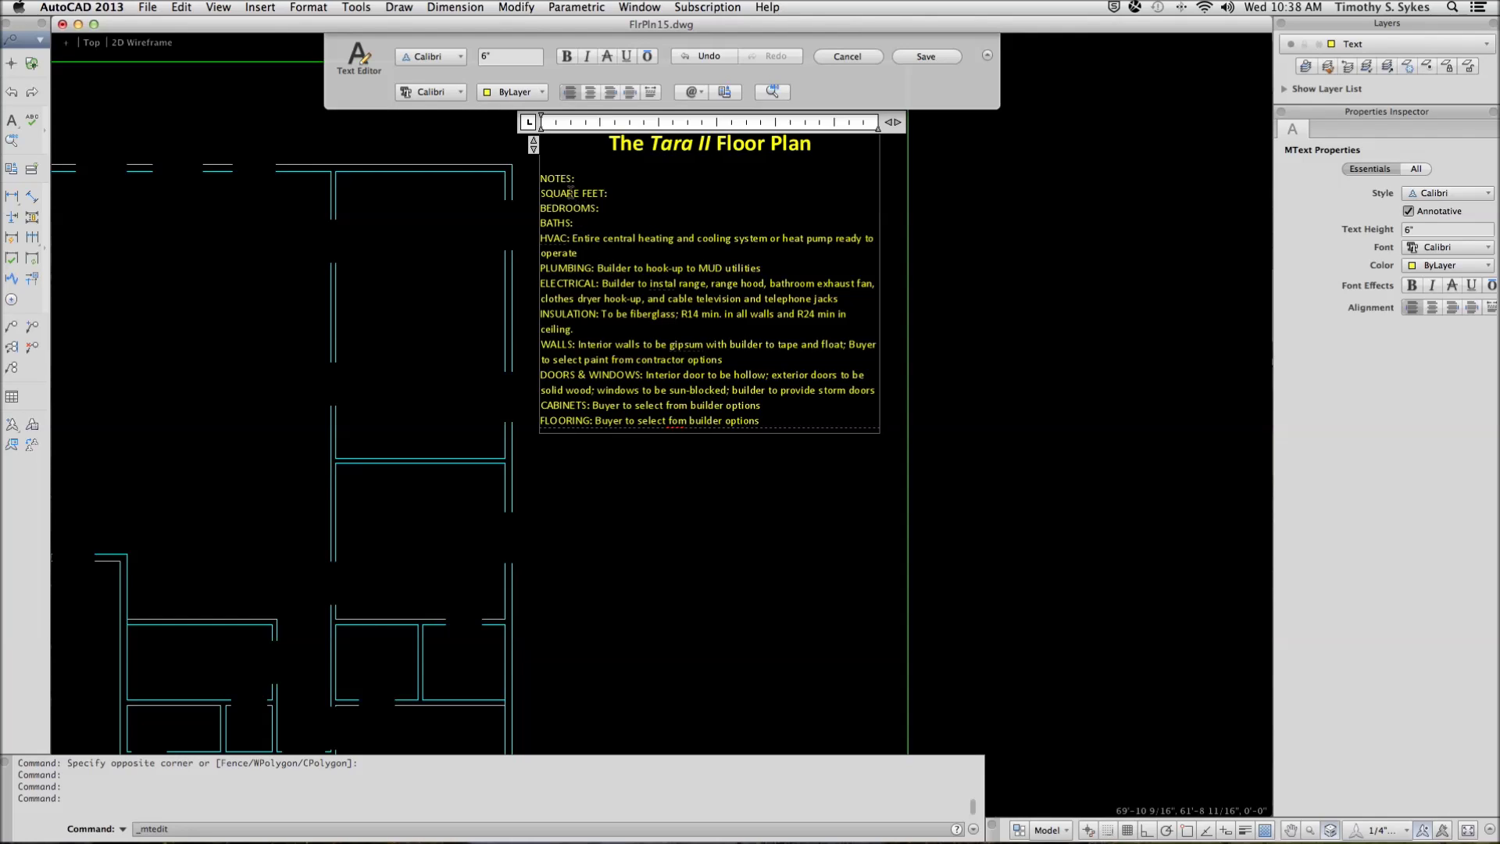
Step: Make the NOTES: heading bold and underlined
left_click_drag(579, 178, 539, 178)
left_click(567, 57)
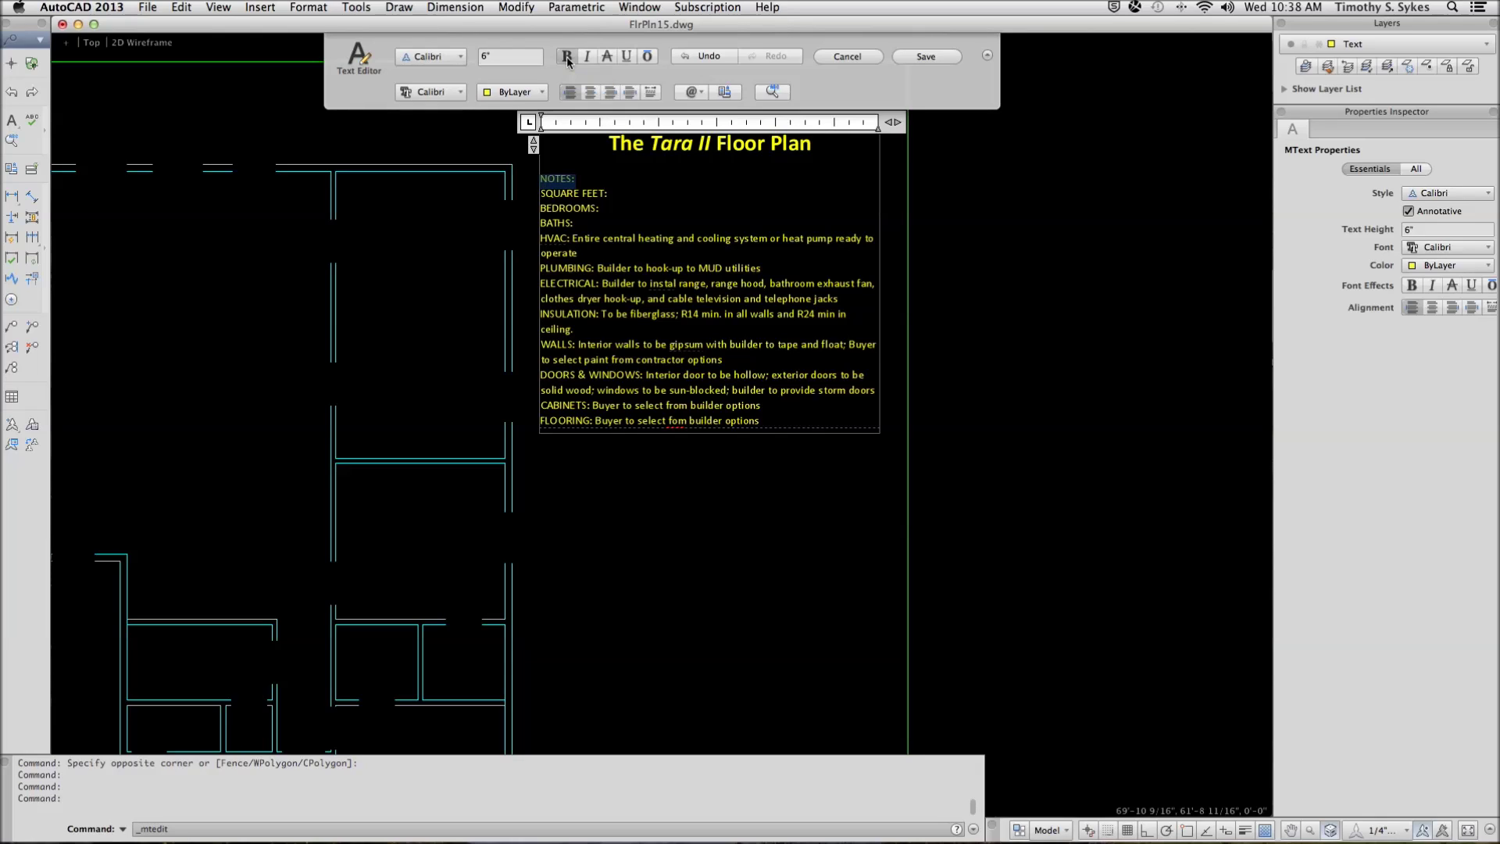
left_click(624, 57)
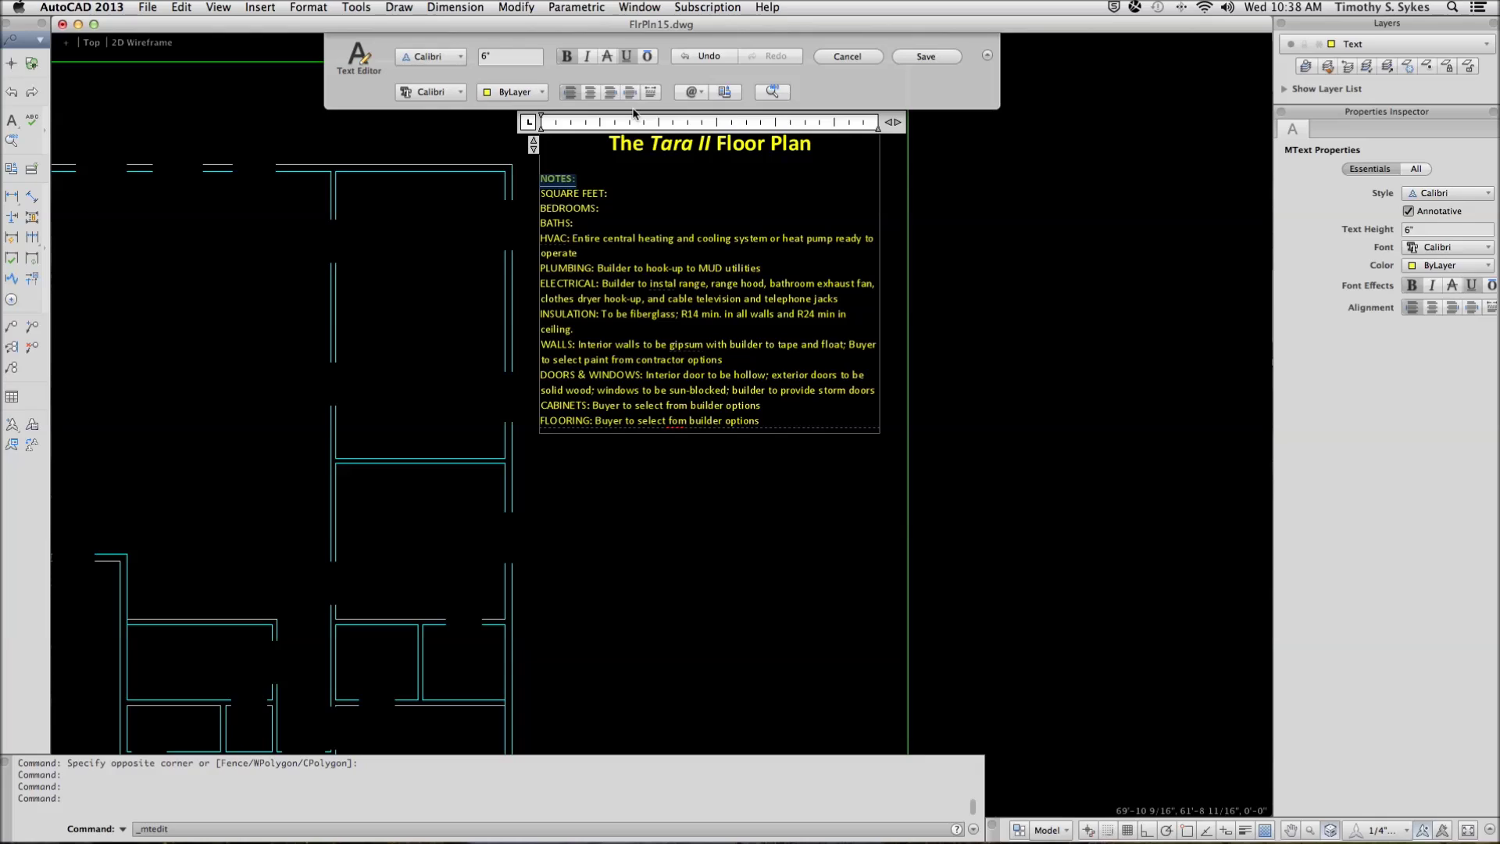
Step: Make the SQUARE FEET:, BEDROOMS: and BATHS: labels bold
left_click(564, 192)
left_click(545, 194)
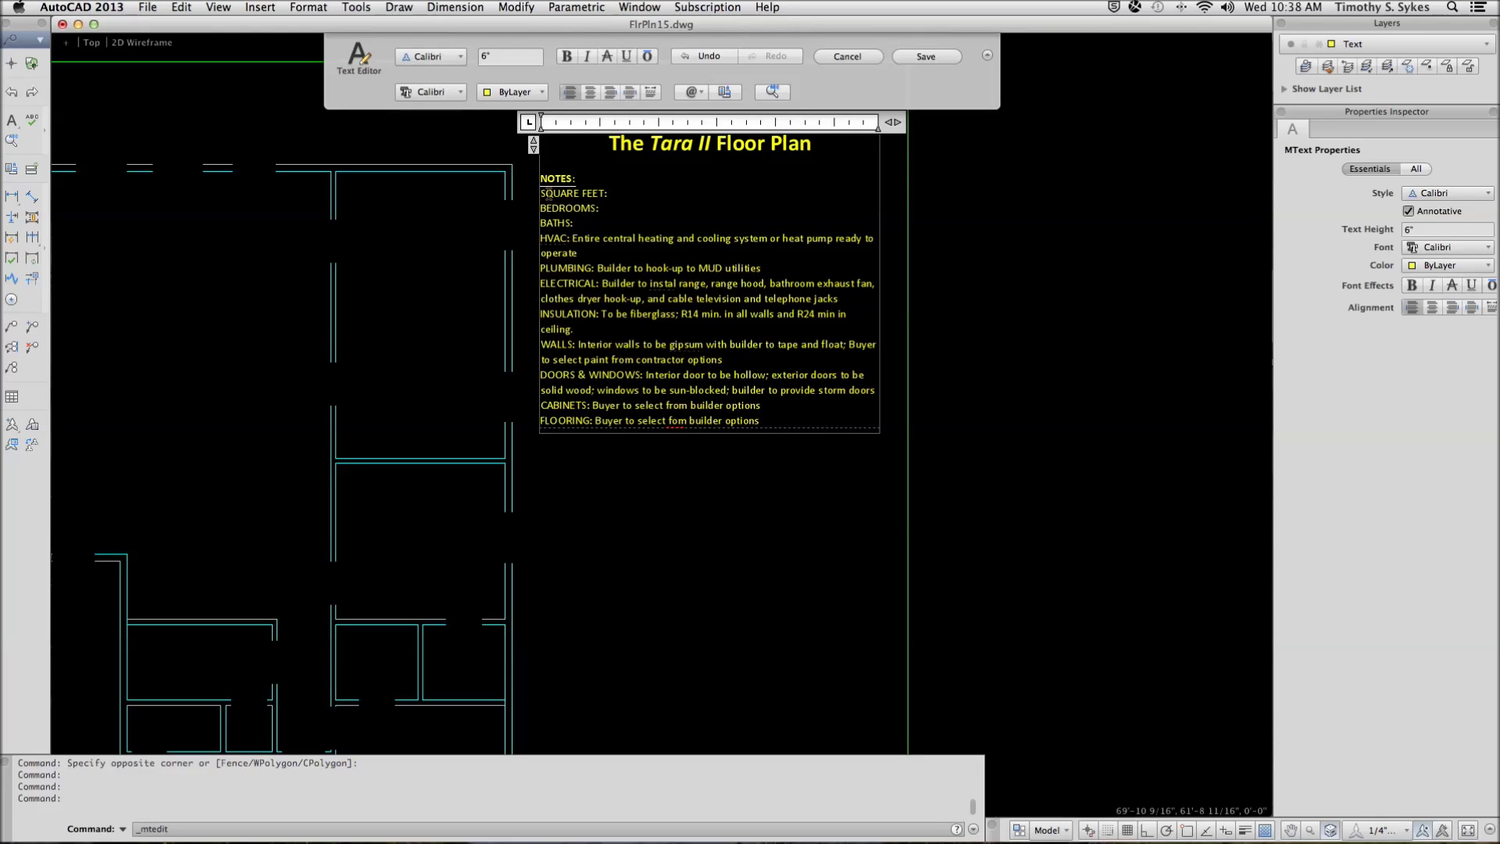
key("shift+Down")
key("shift+Down")
key("shift+Down")
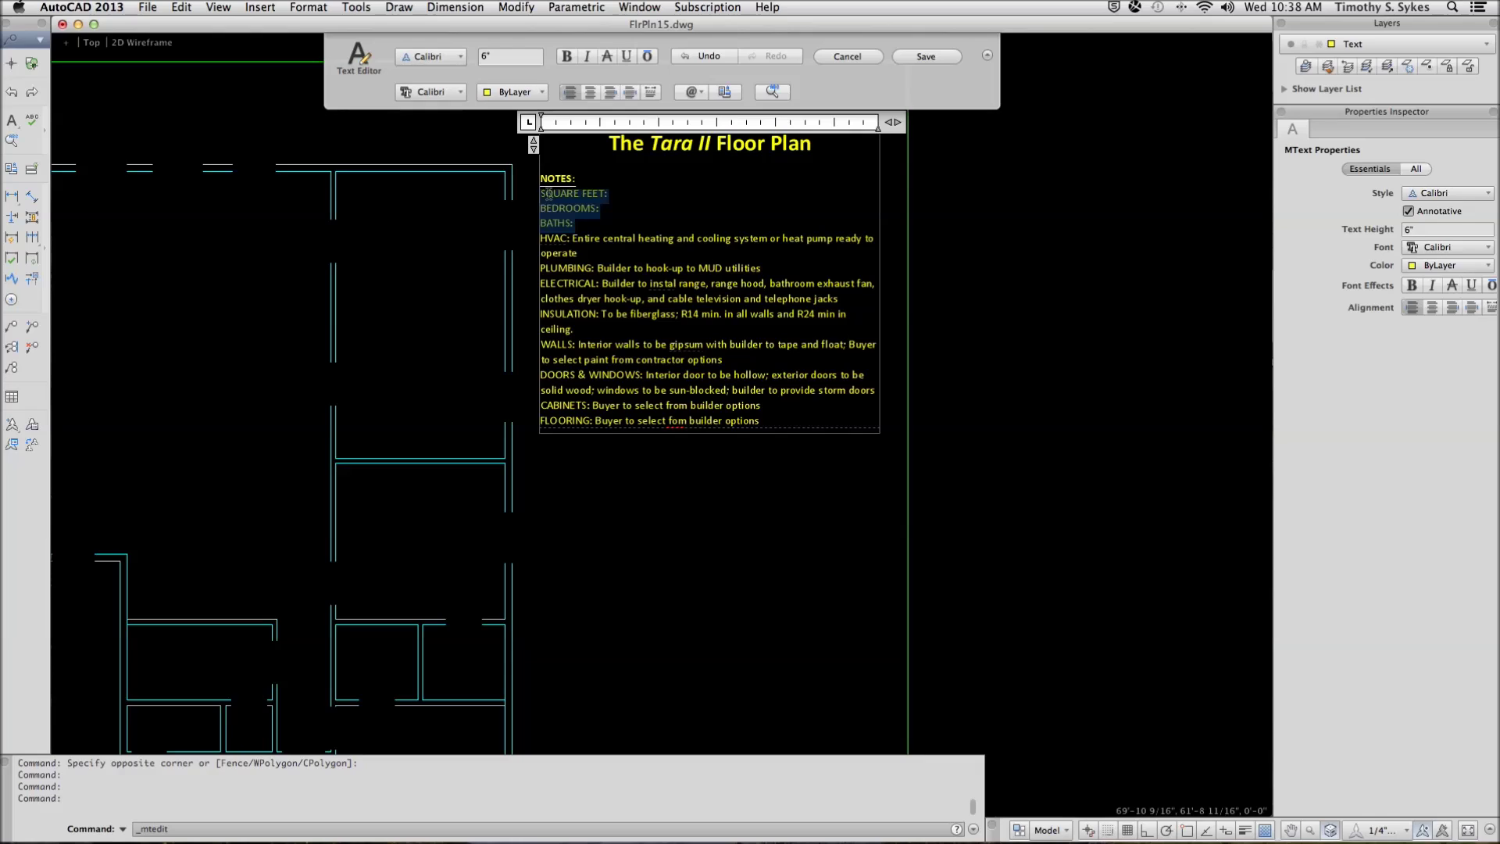
left_click(570, 56)
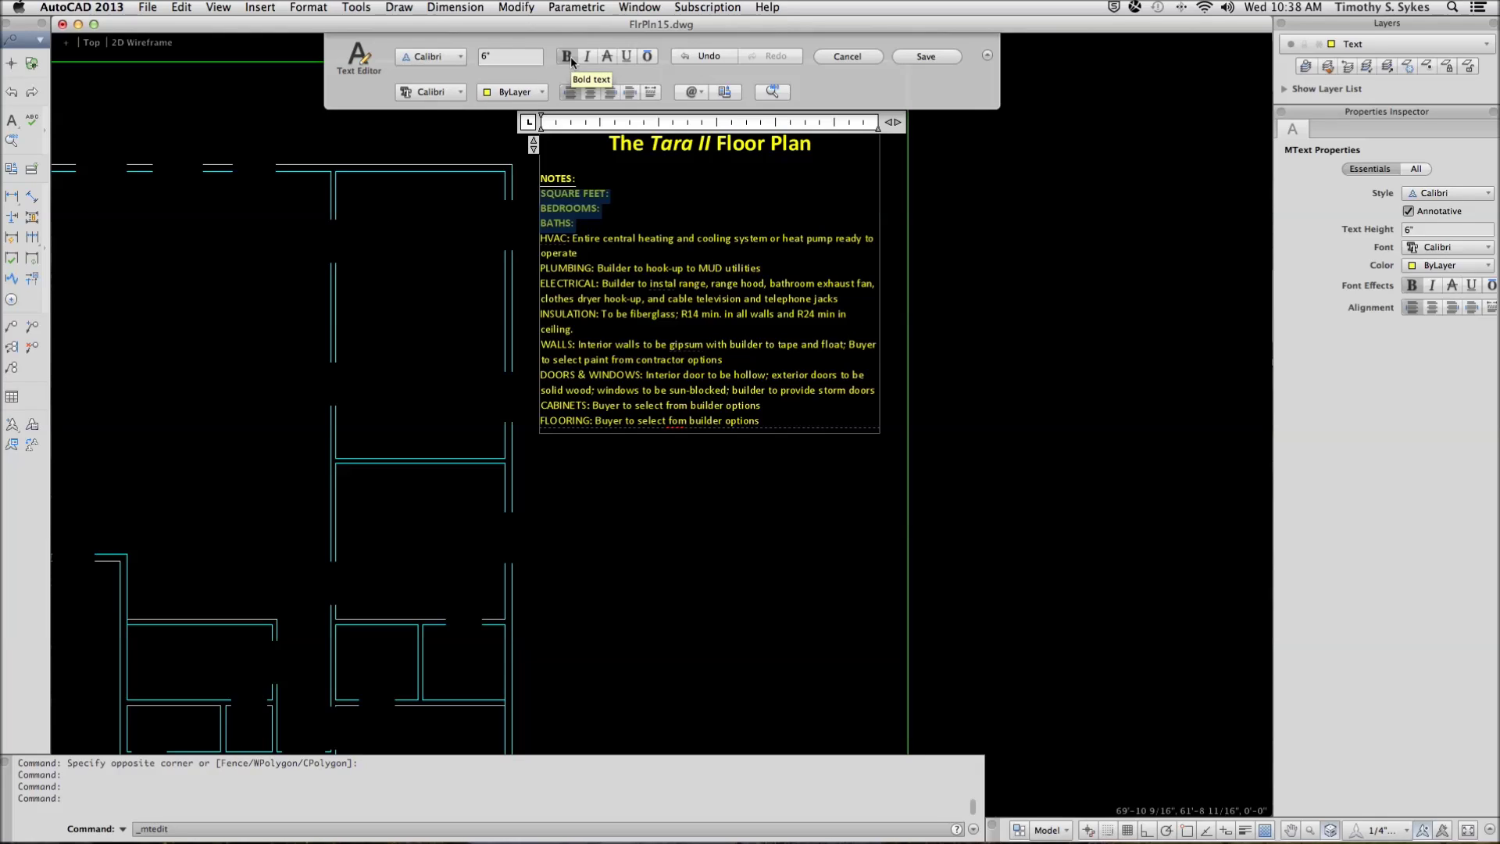
Step: Enter 1950 after SQUARE FEET: and four after BEDROOMS:, both in non-bold text
left_click(625, 194)
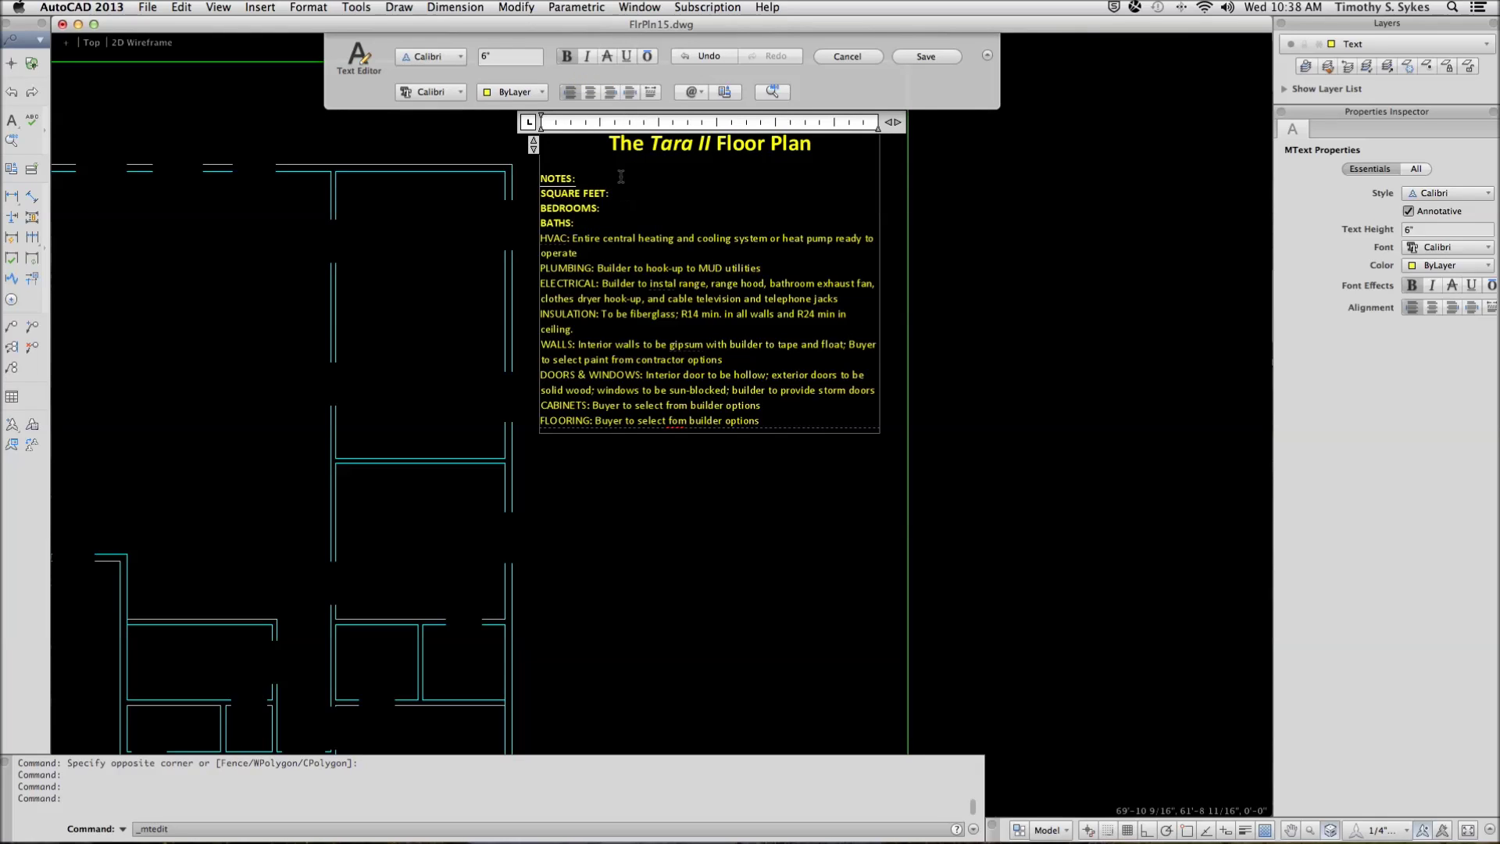
left_click(567, 57)
type("1950")
left_click(601, 209)
left_click(566, 56)
type("four")
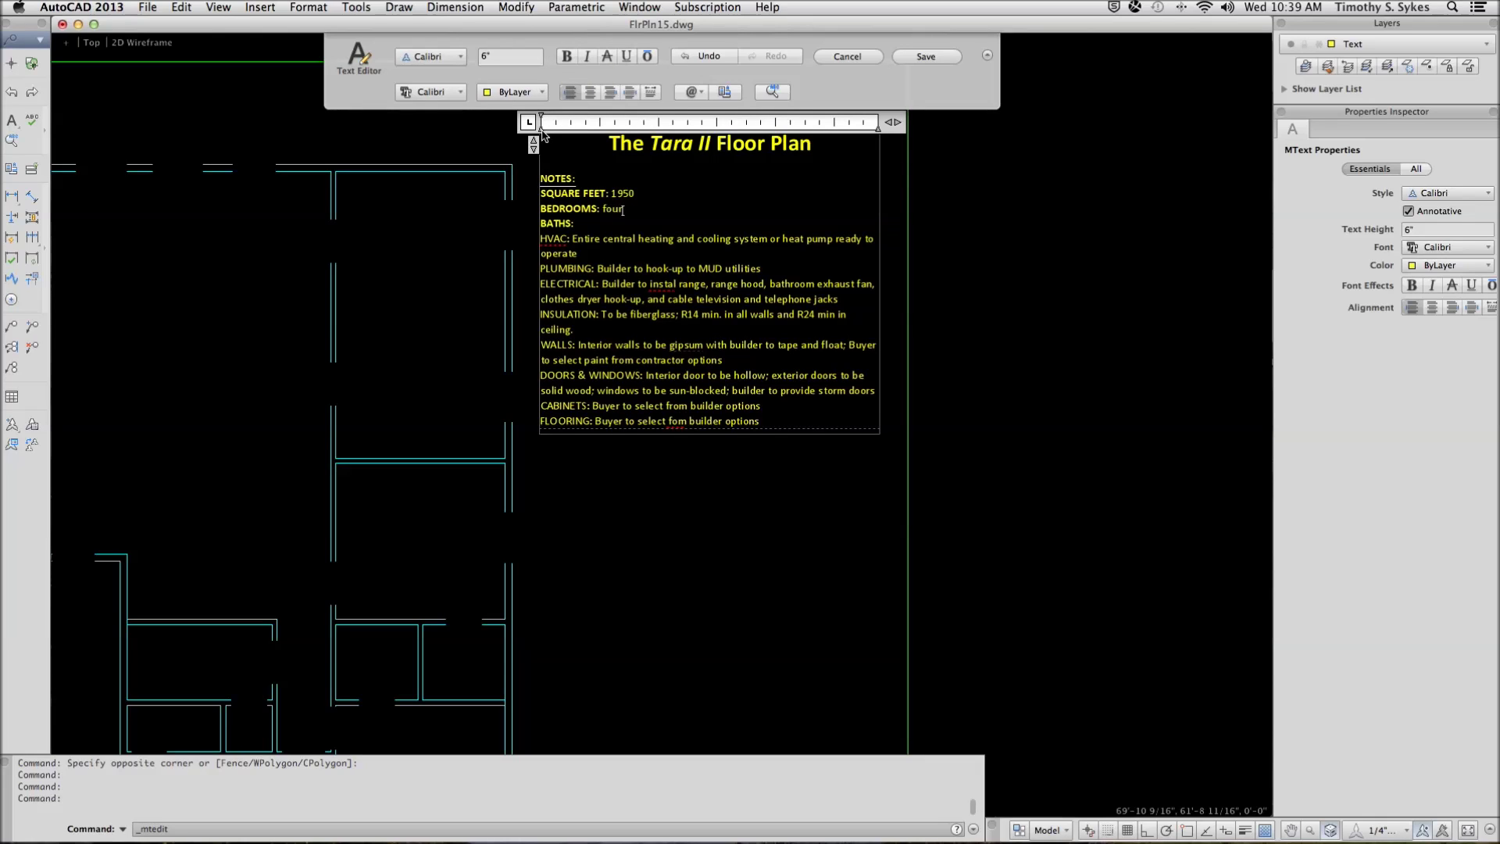
Step: Enter a non-bold Two after BATHS: and save both the text edit and the drawing
key("Down")
left_click(564, 59)
type("Two")
left_click(938, 57)
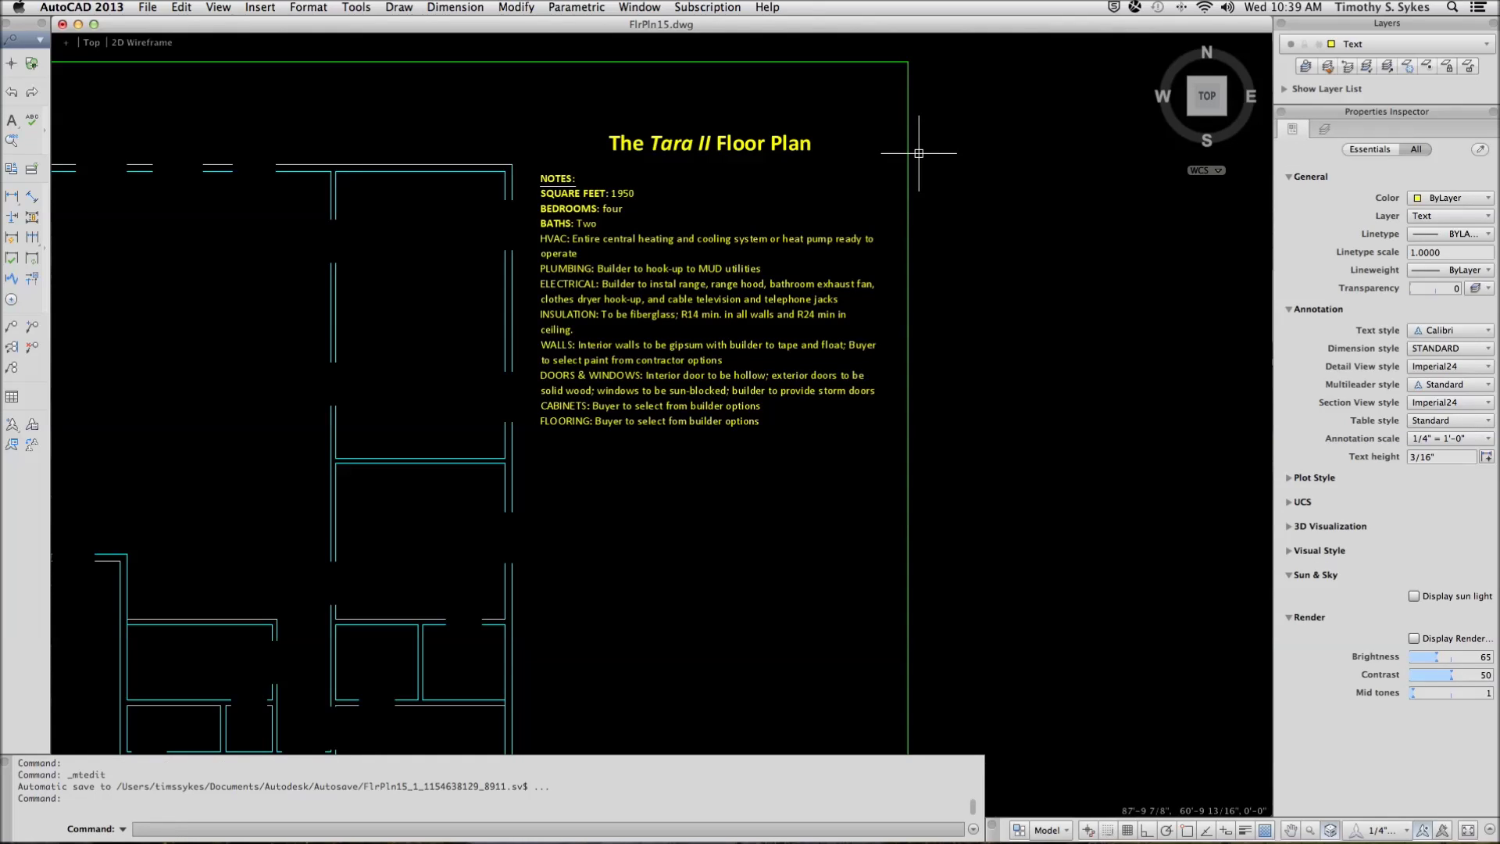
key("super+s")
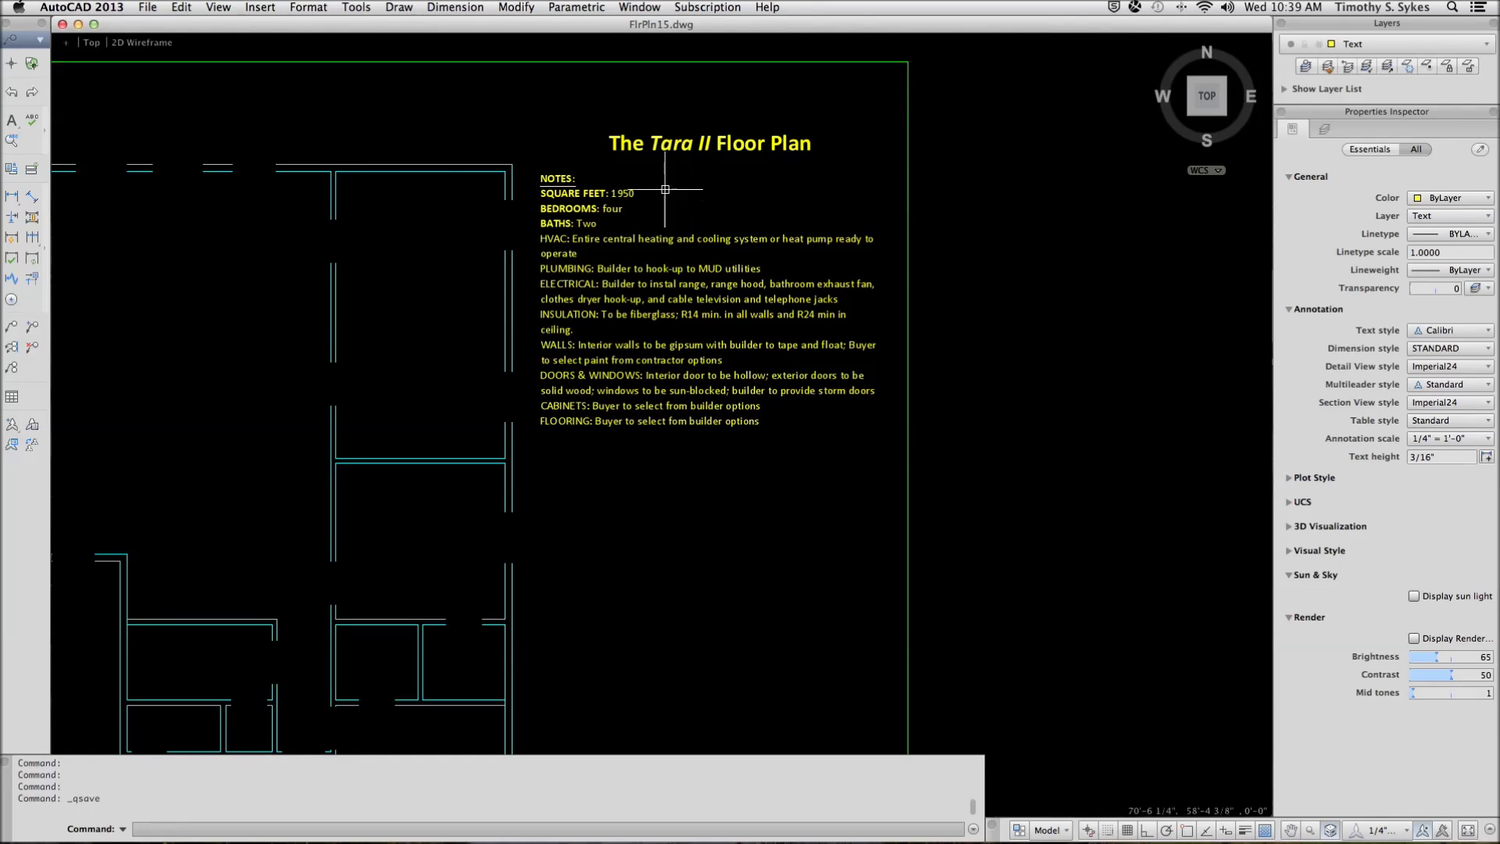
left_click(656, 102)
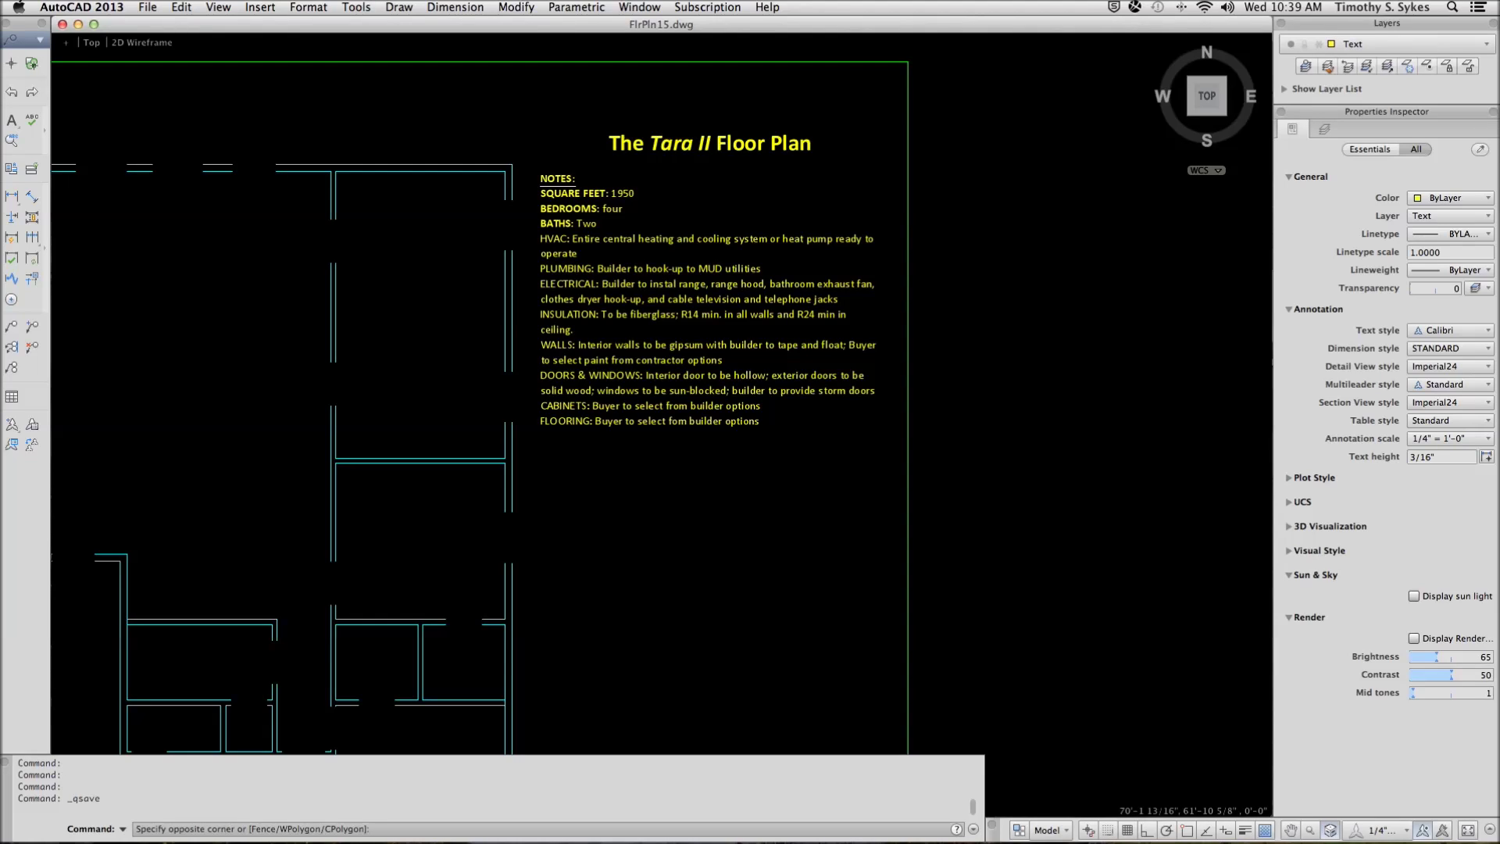
left_click(695, 172)
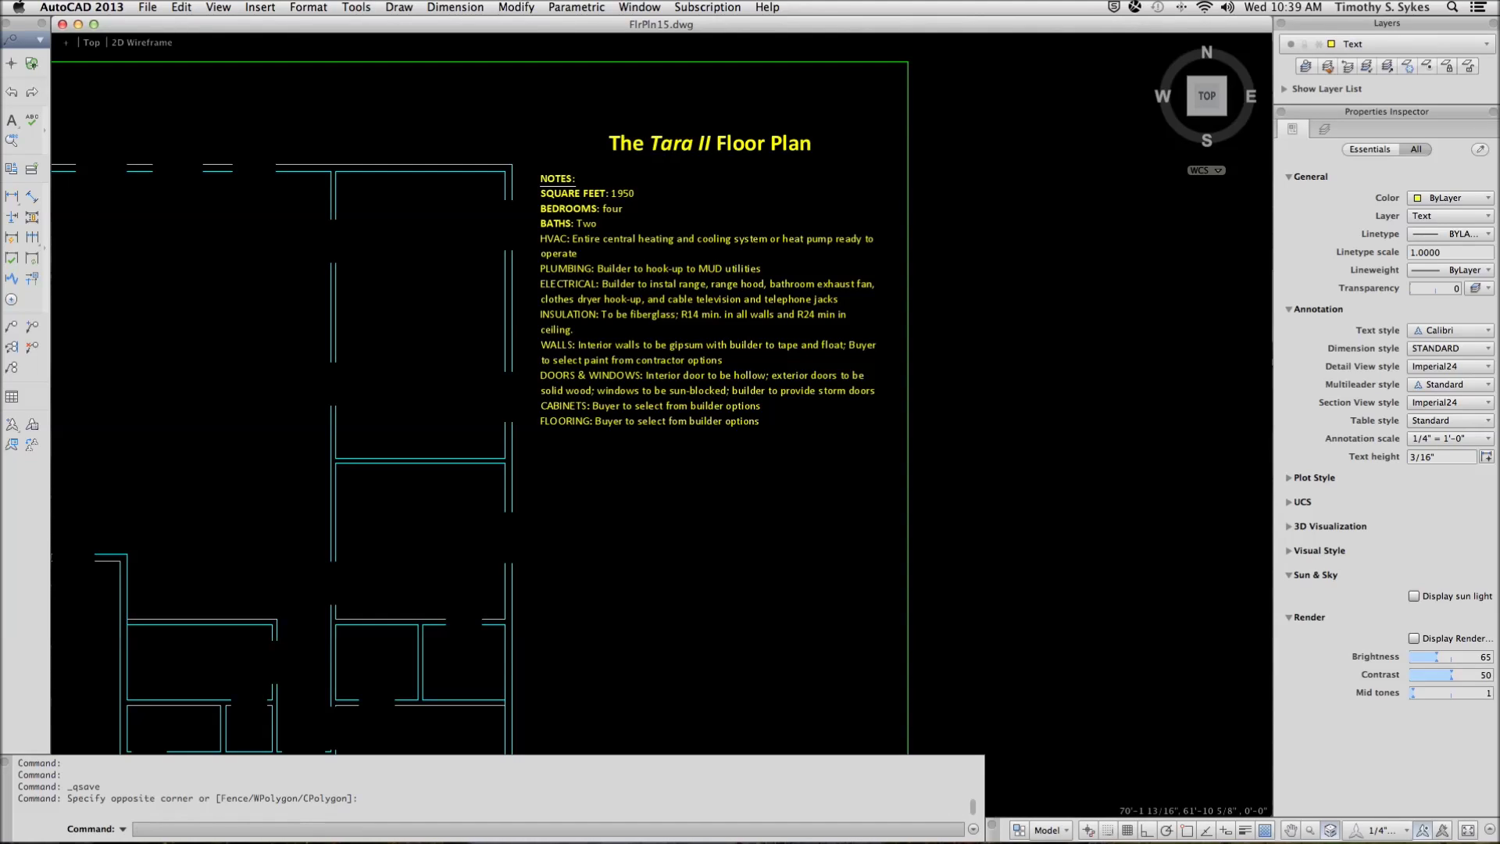
left_click(658, 142)
left_click(658, 145)
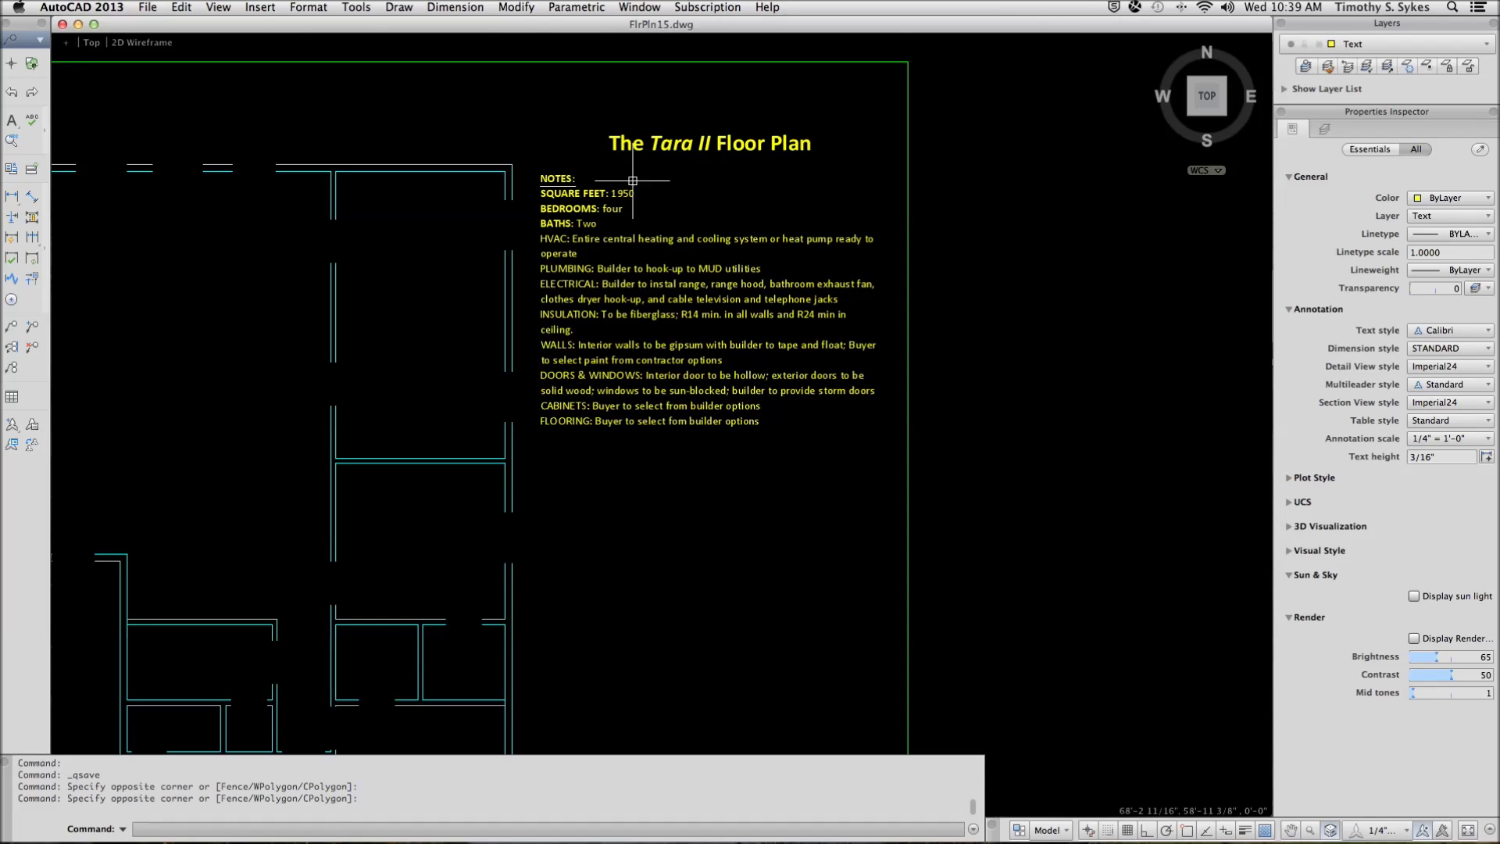
Step: Reopen the notes text for editing and make each label from HVAC: through FLOORING: bold
double_click(566, 255)
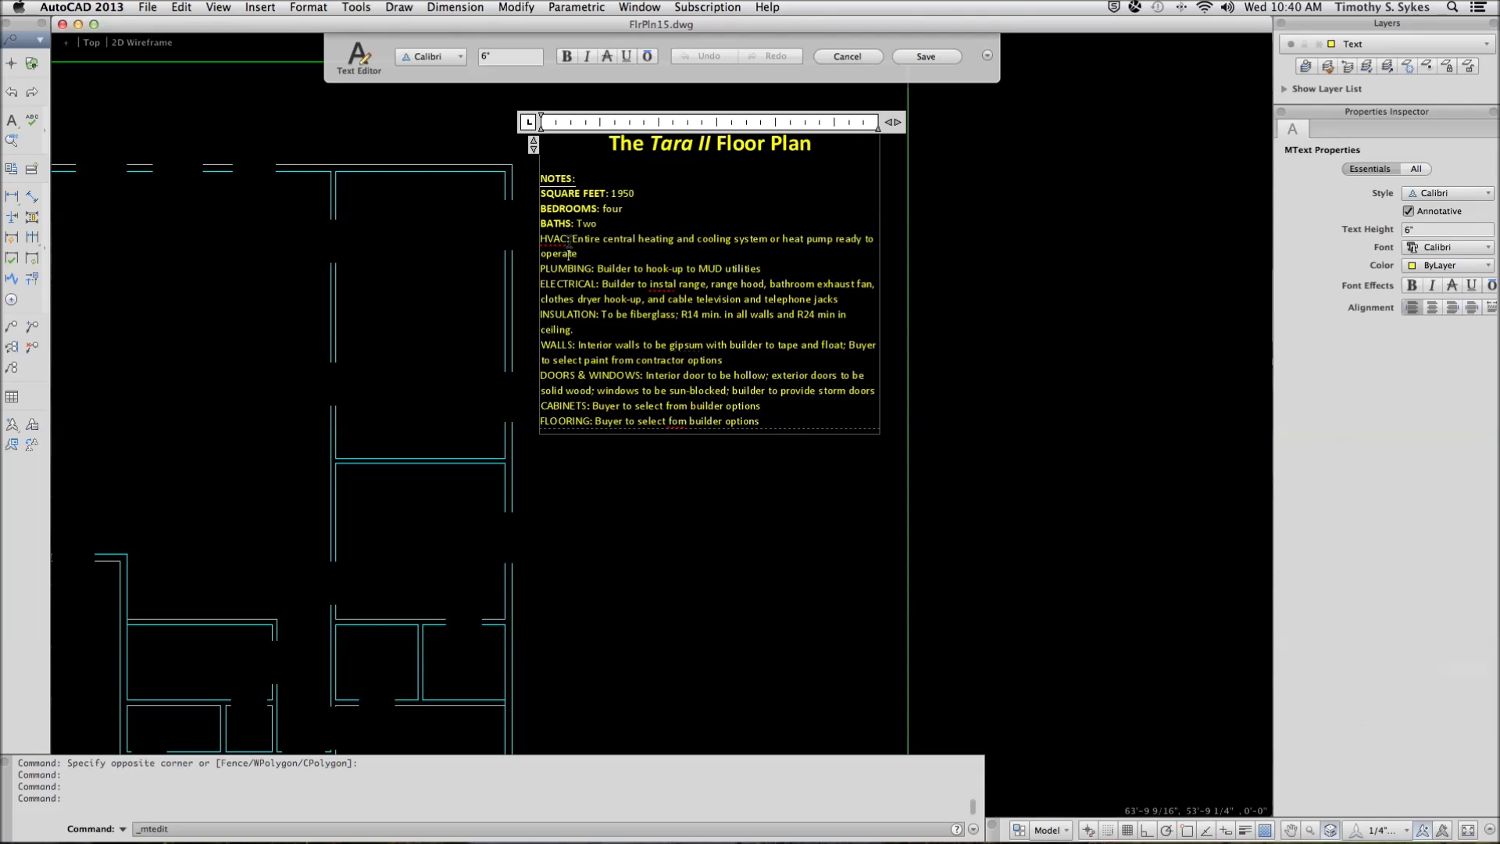
left_click_drag(573, 240, 540, 240)
left_click(566, 57)
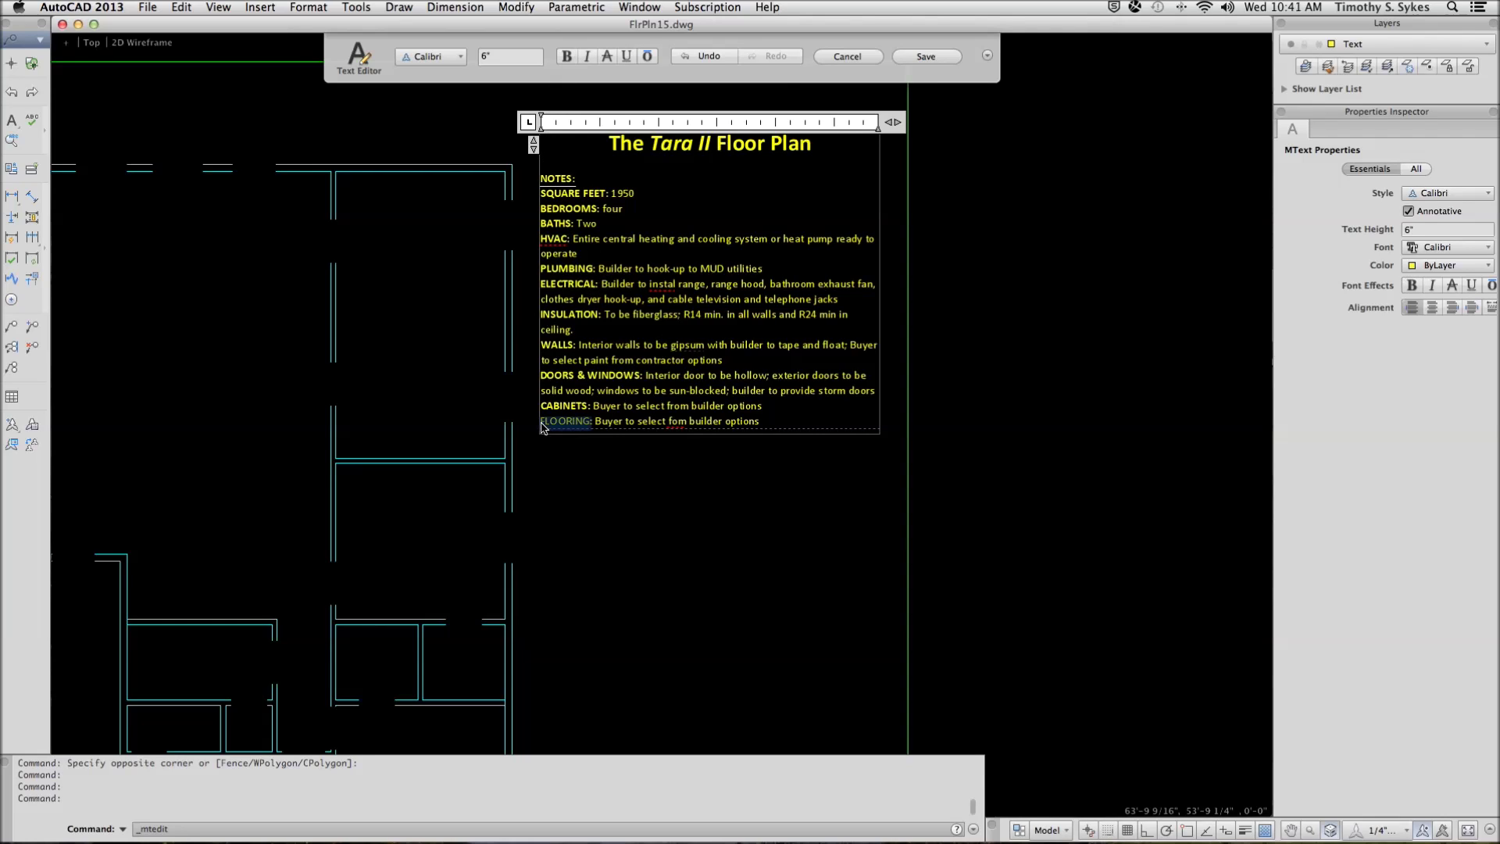
key("super+b")
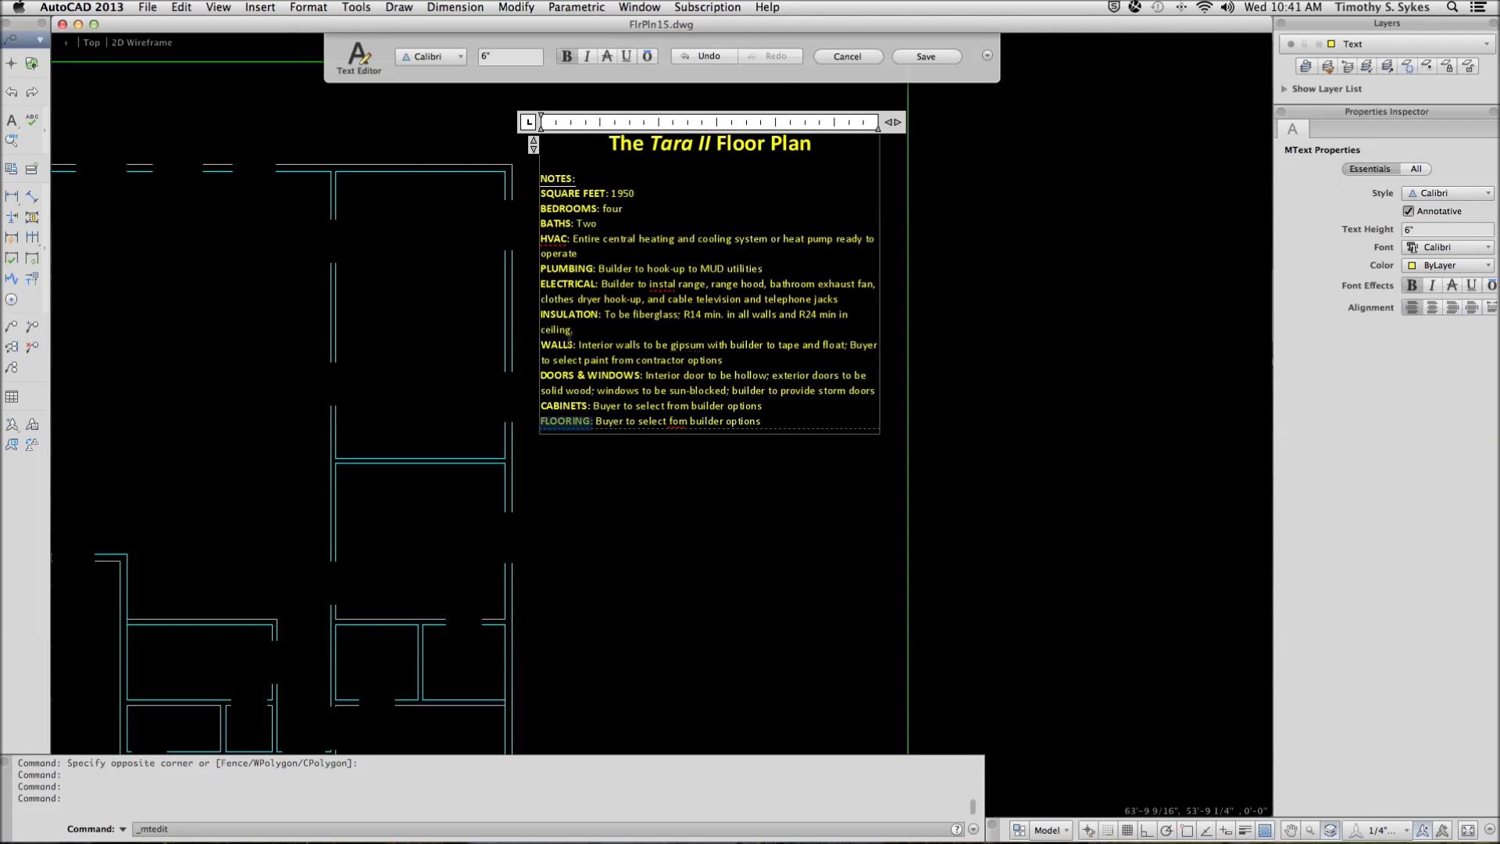
Step: Turn the note lines from SQUARE FEET: through FLOORING: into a numbered list
left_click(623, 227)
left_click_drag(541, 194, 757, 425)
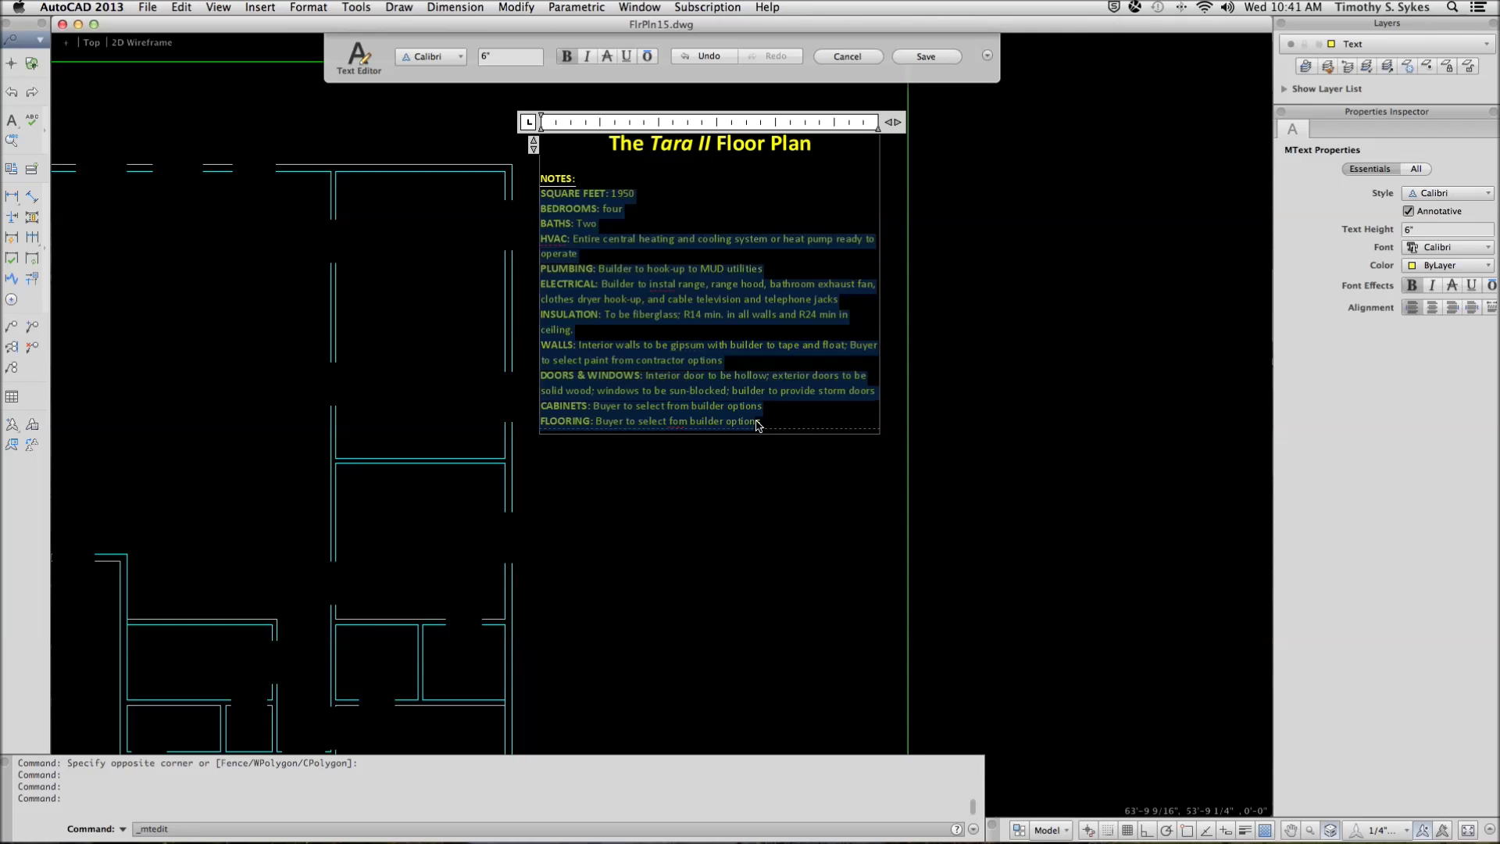
right_click(641, 200)
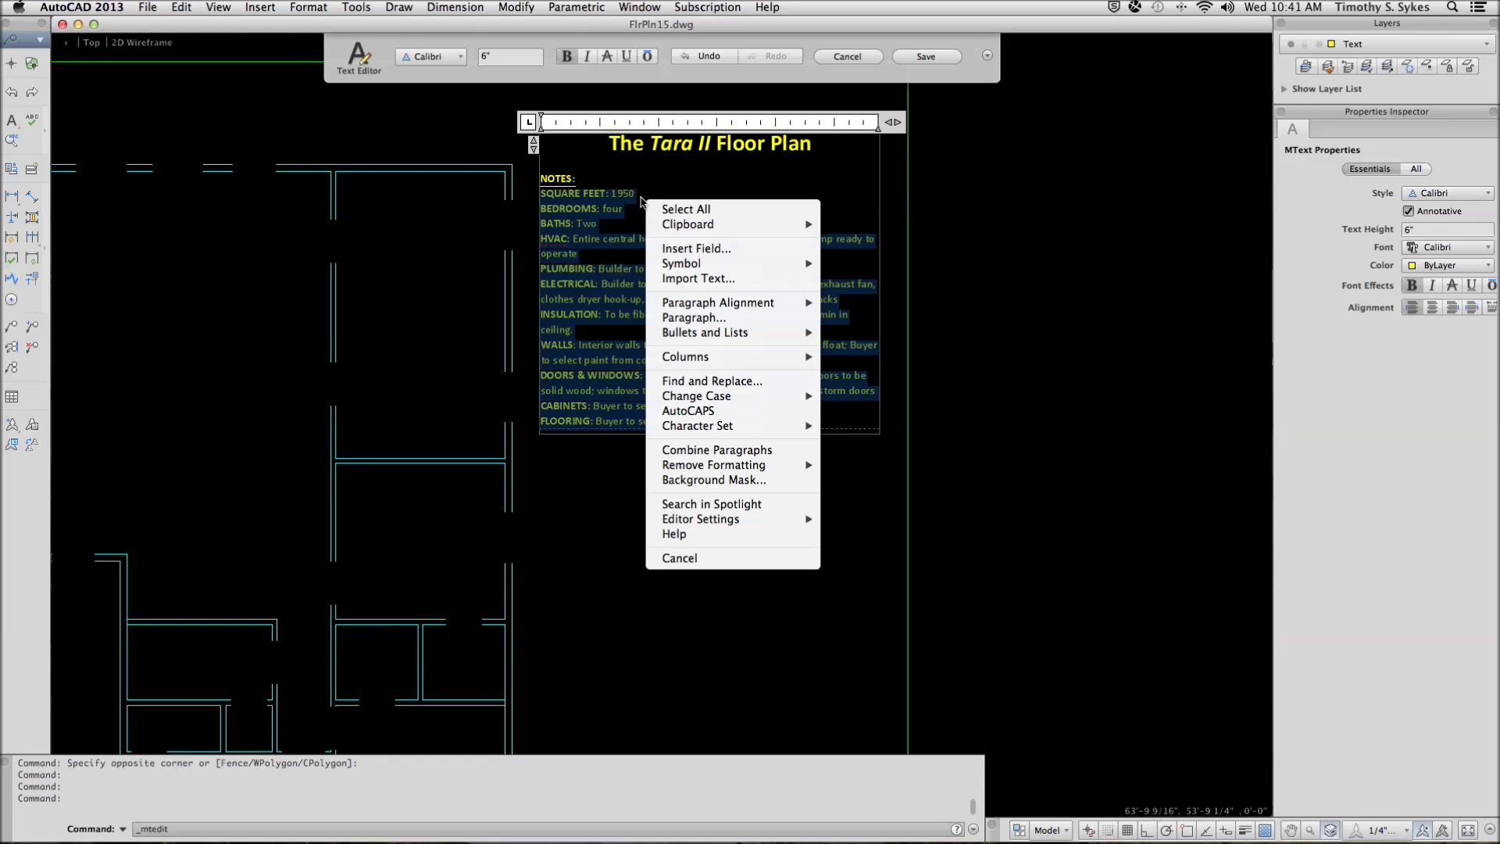
mouse_move(732, 337)
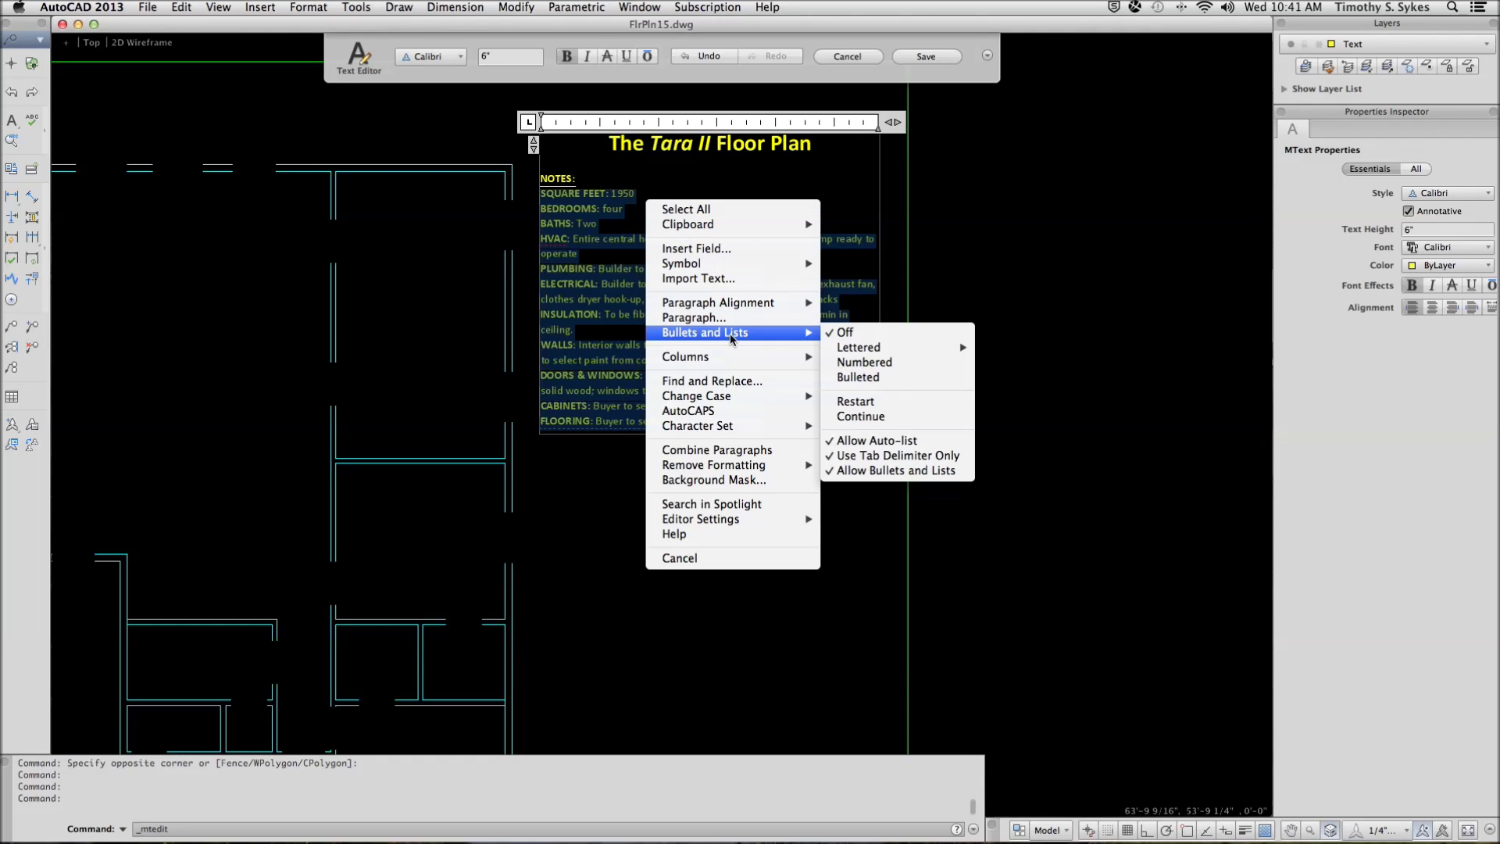
left_click(846, 362)
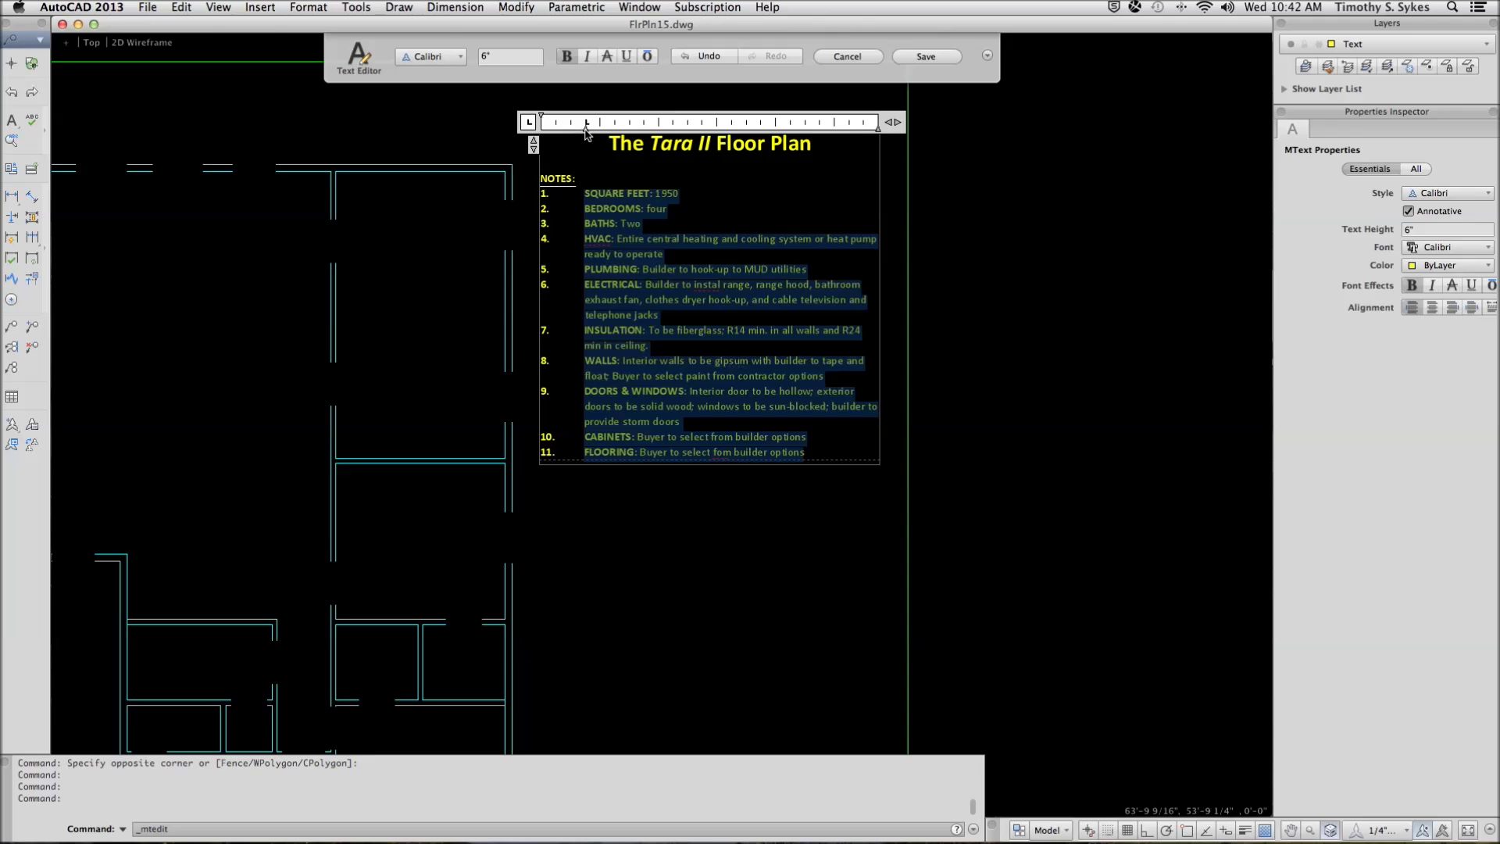
Step: Move the numbered list's hanging indent and tab stop in to the first ruler mark and save the text edit
left_click_drag(585, 131, 562, 133)
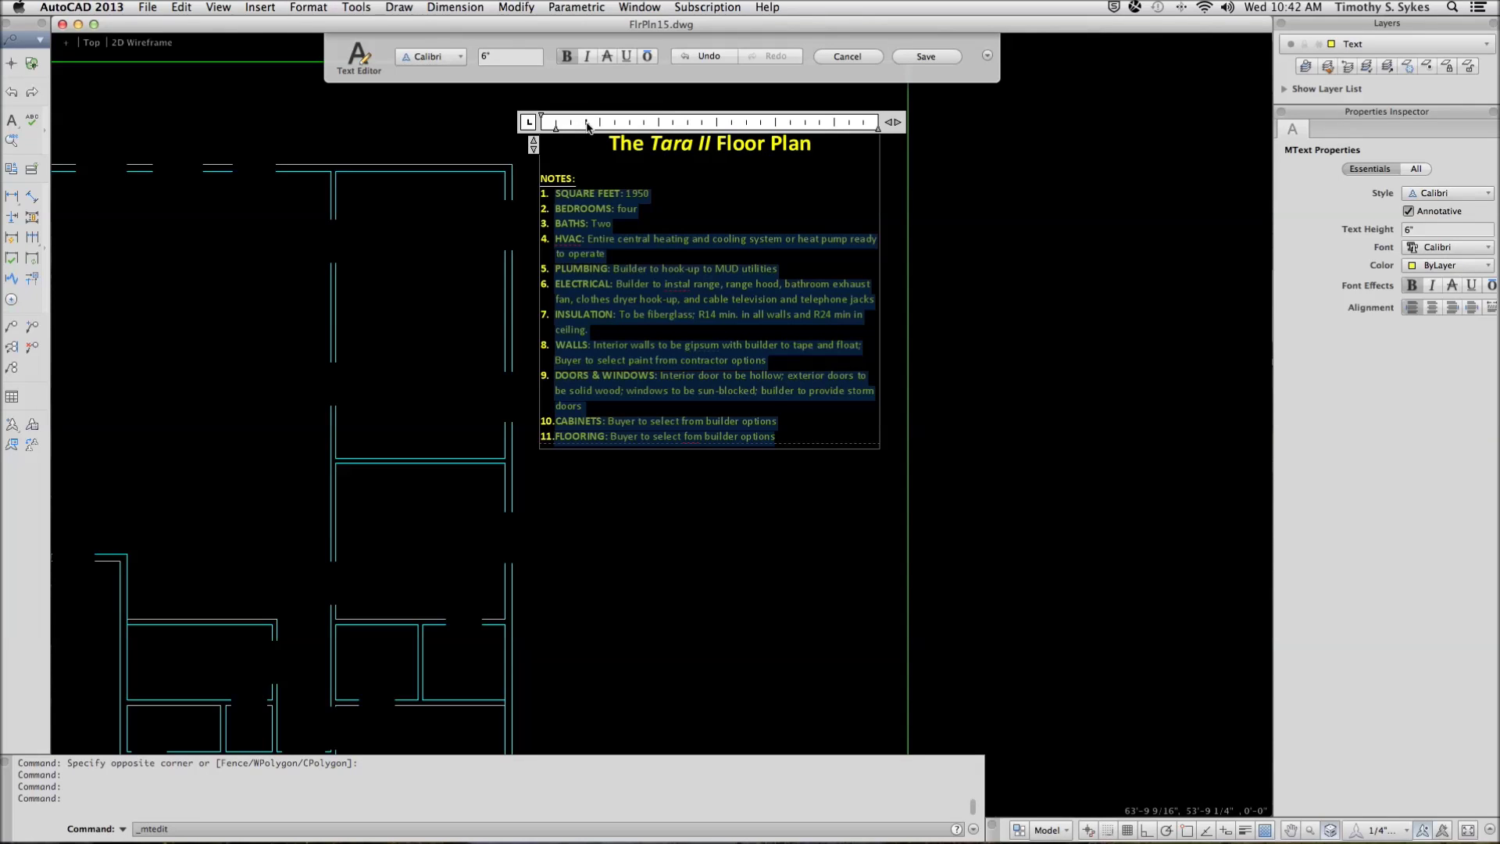
left_click_drag(588, 125, 556, 126)
left_click(910, 56)
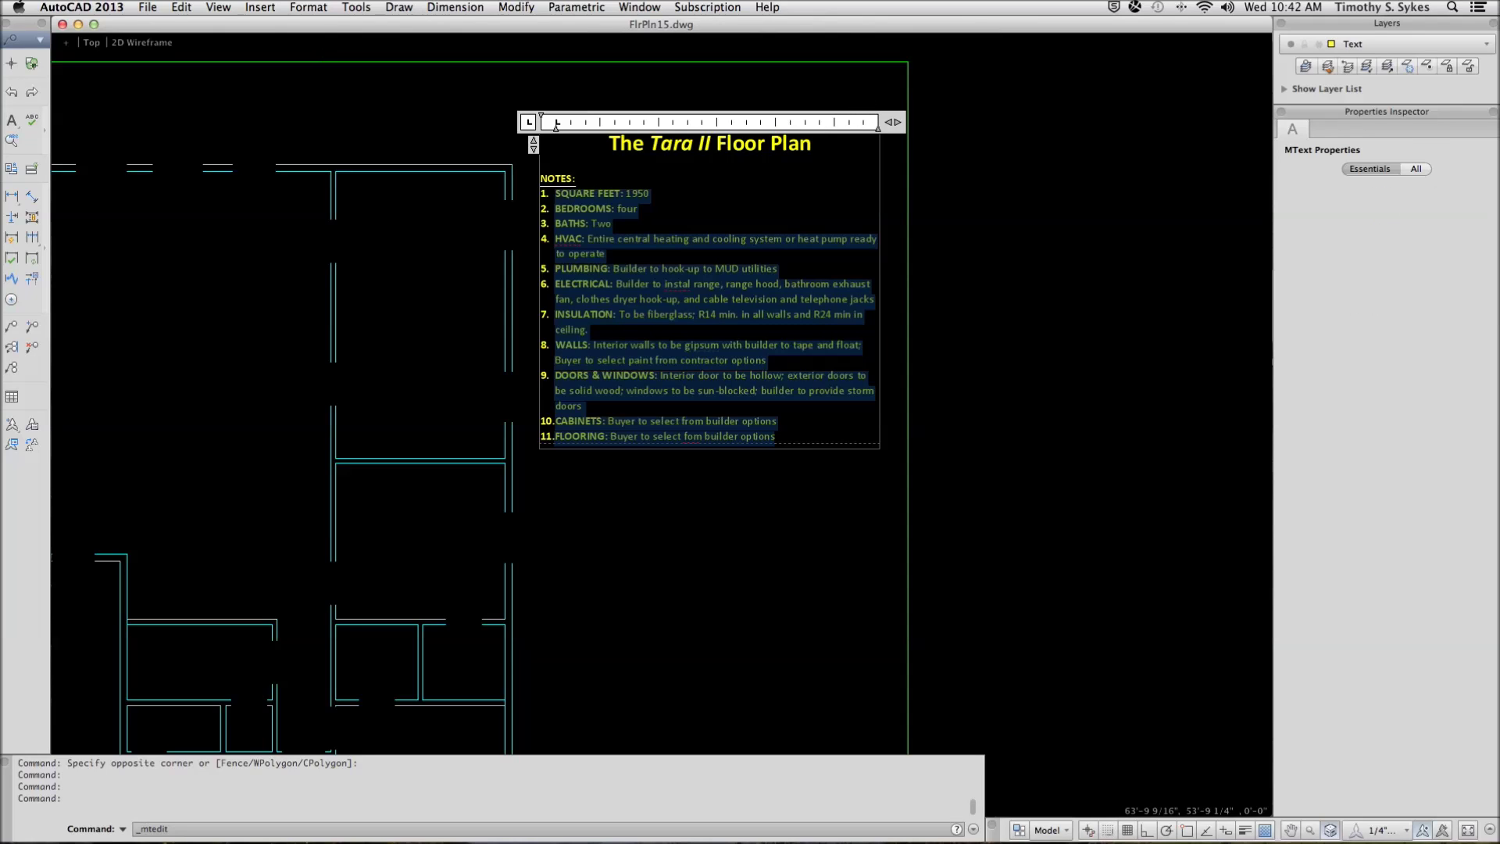